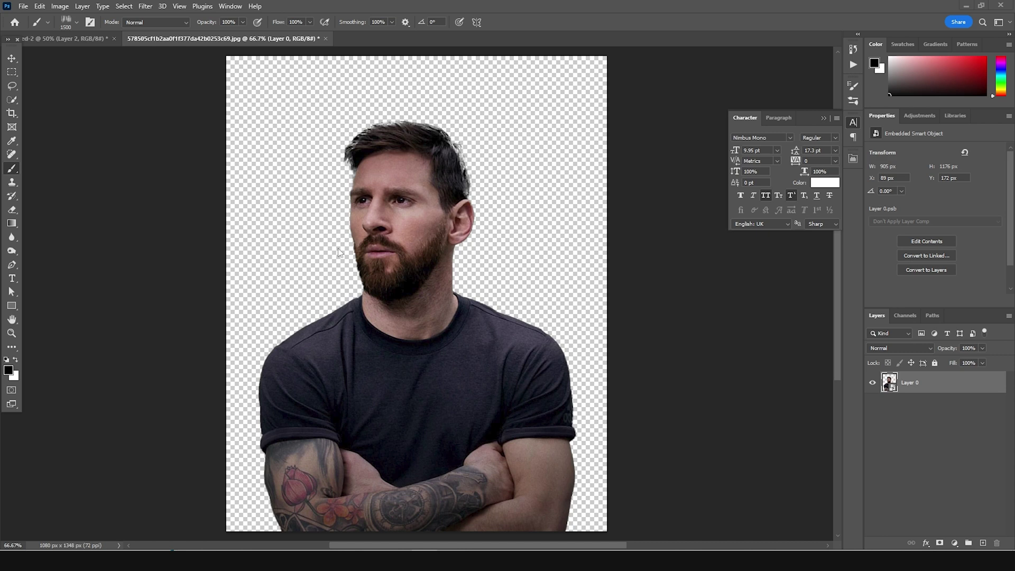
Step: Start a new document with the Custom 4 x 5 in @ 300 ppi preset
key("ctrl+n")
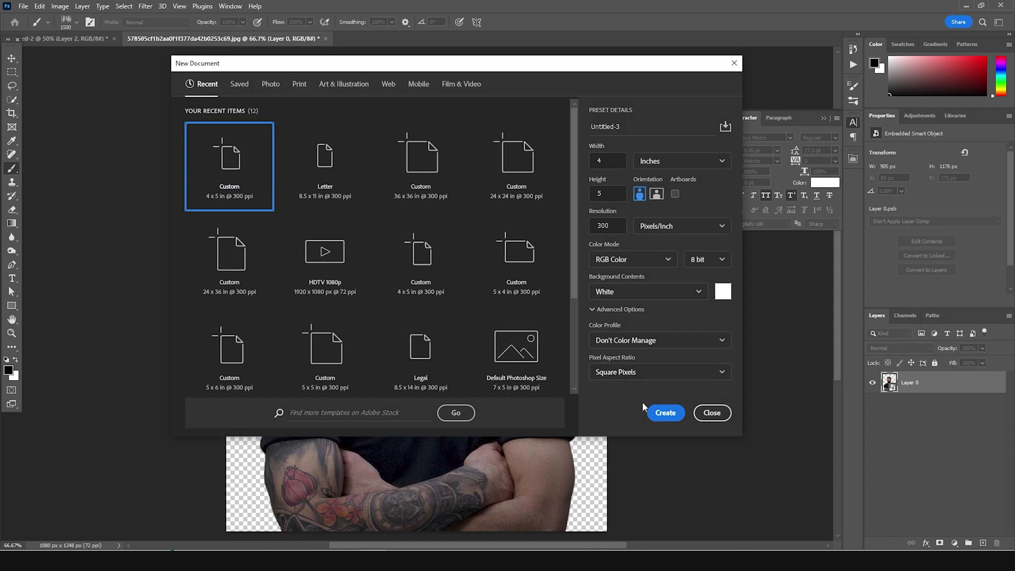
Step: Create the 4 x 5 in document and drag the cut-out portrait into it
left_click(656, 419)
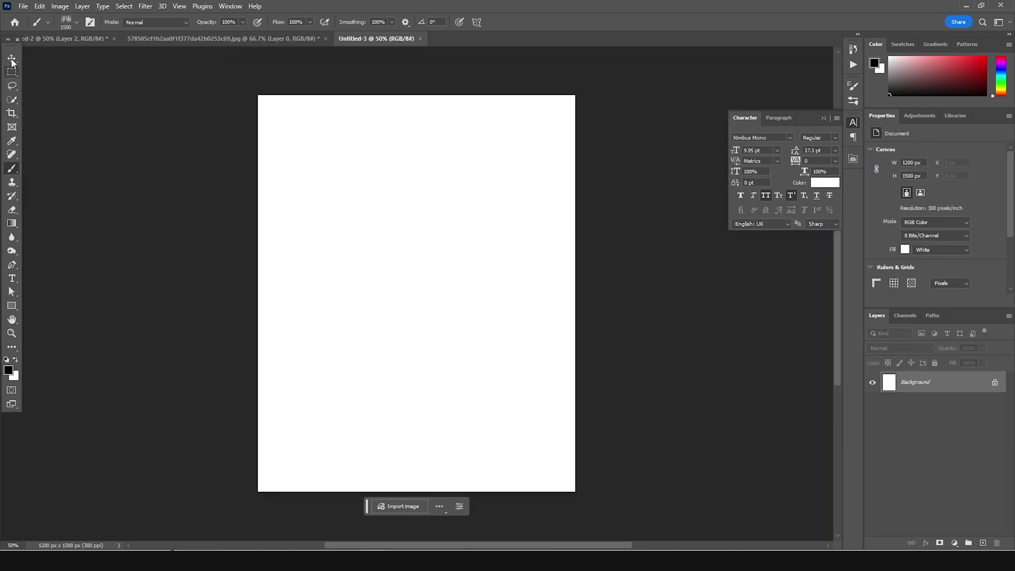
left_click(12, 59)
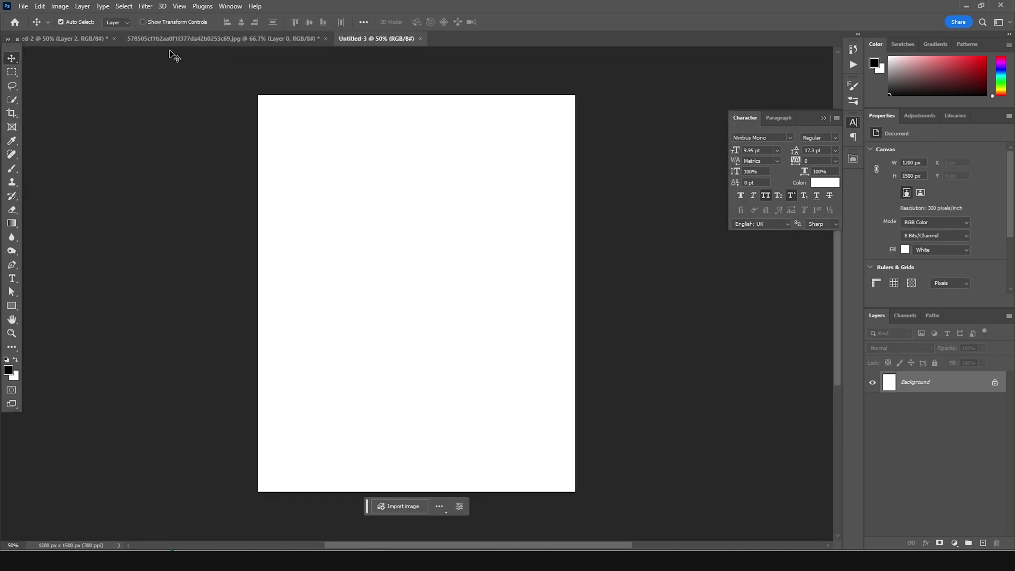
left_click(211, 38)
left_click_drag(385, 32, 416, 315)
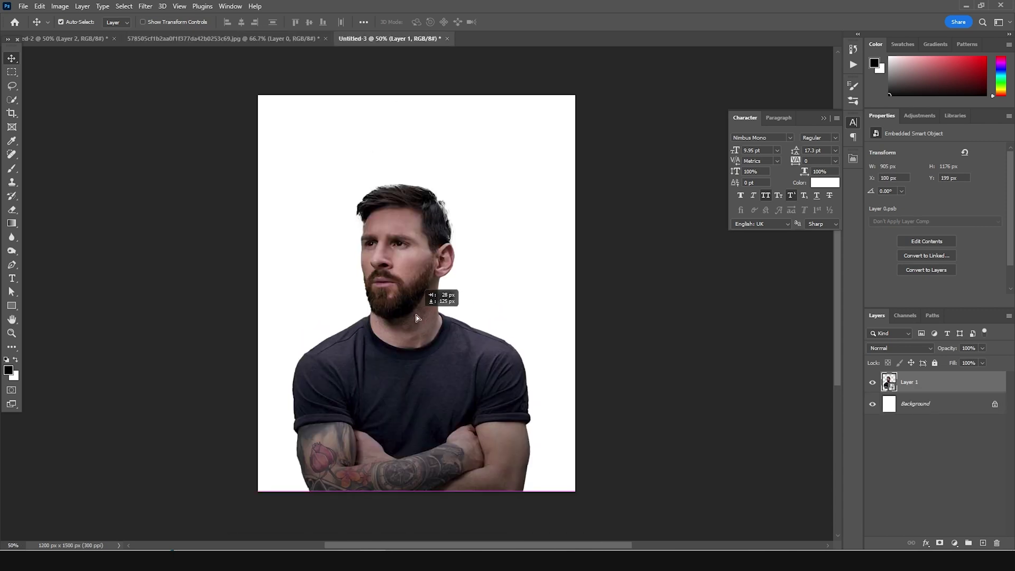
Step: Enlarge the portrait slightly and nudge it up and to the right
key("ctrl+t")
left_click_drag(530, 180, 537, 171)
left_click_drag(487, 353, 494, 344)
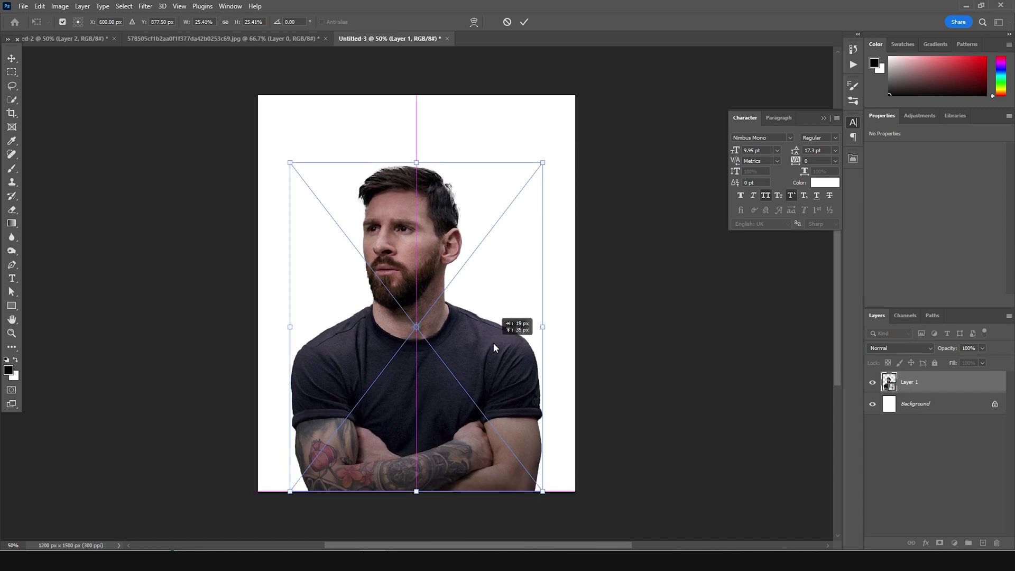
key("Return")
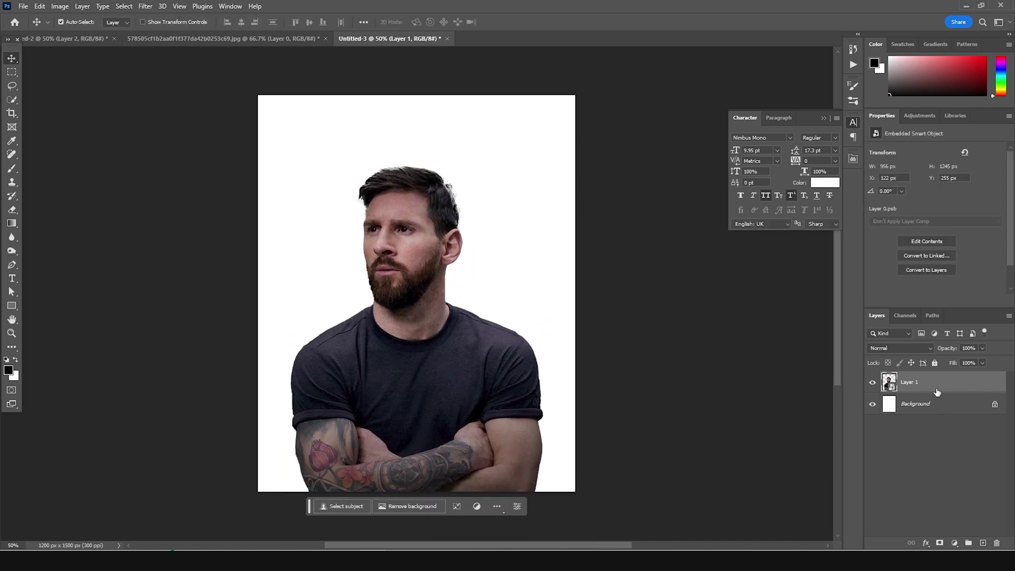
Step: Add a dark grey #202020 Solid Color fill layer directly above the Background
left_click(930, 405)
left_click(955, 543)
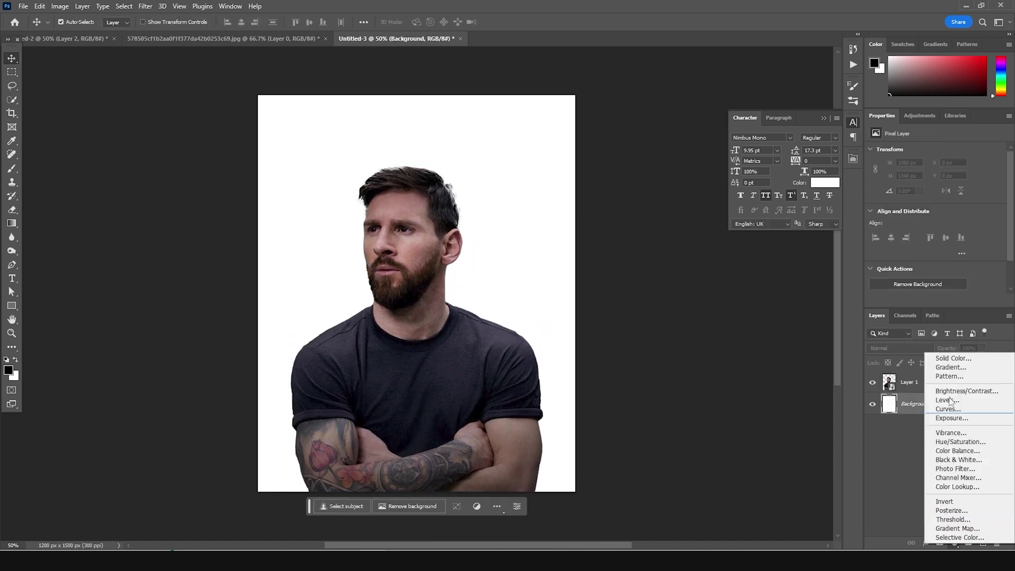
left_click(953, 358)
left_click_drag(598, 429, 584, 429)
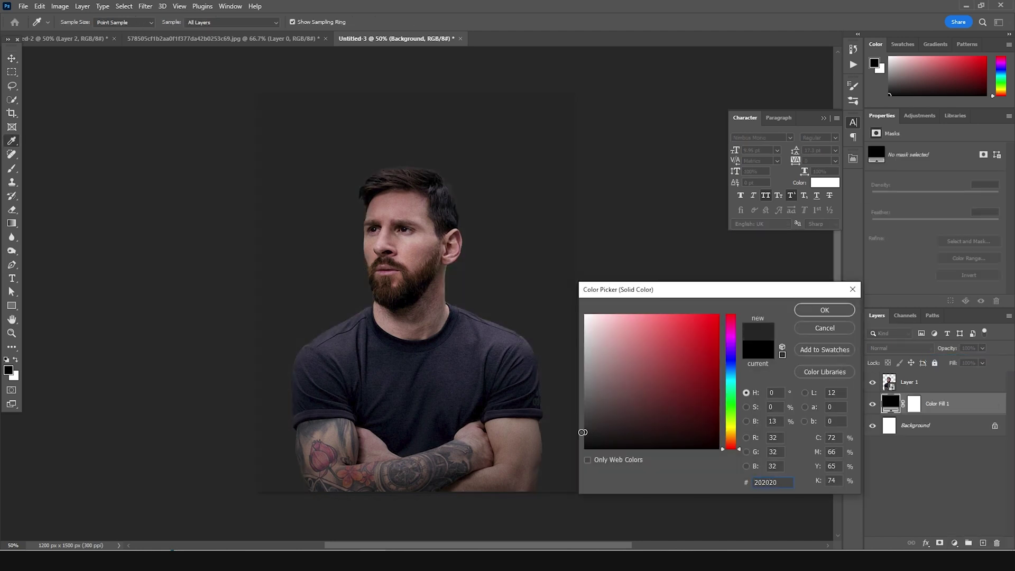
left_click(825, 310)
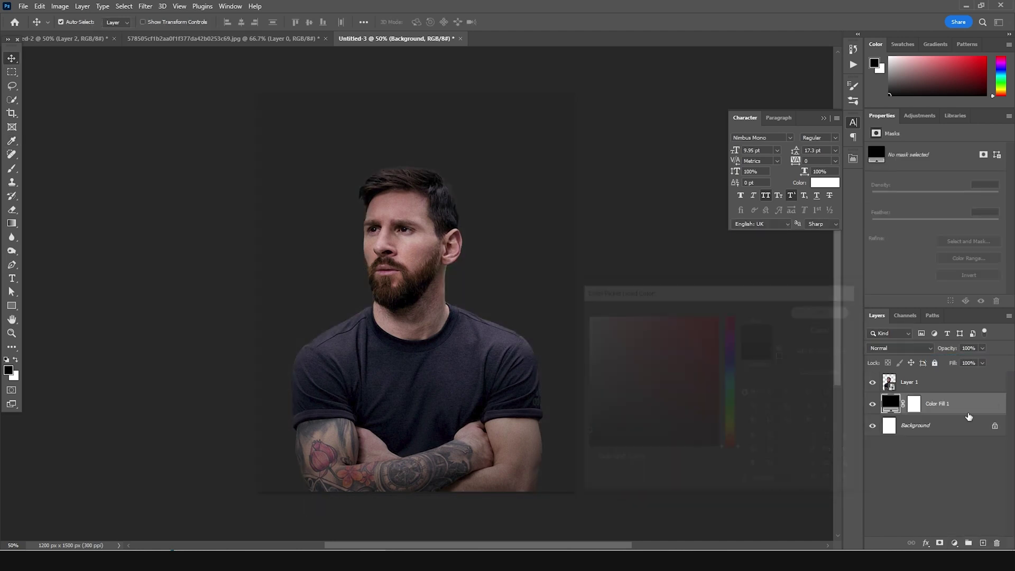
left_click(895, 384)
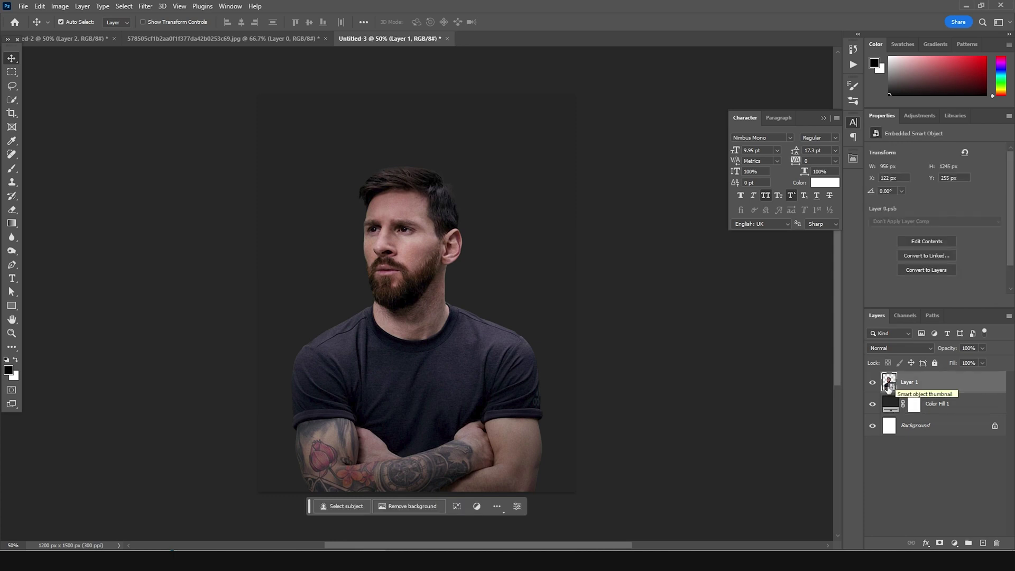
Step: Apply Camera Raw: Highlights -72, Shadows +29, Texture +42, Clarity +55, Saturation -53, Exposure +0.40
left_click(145, 7)
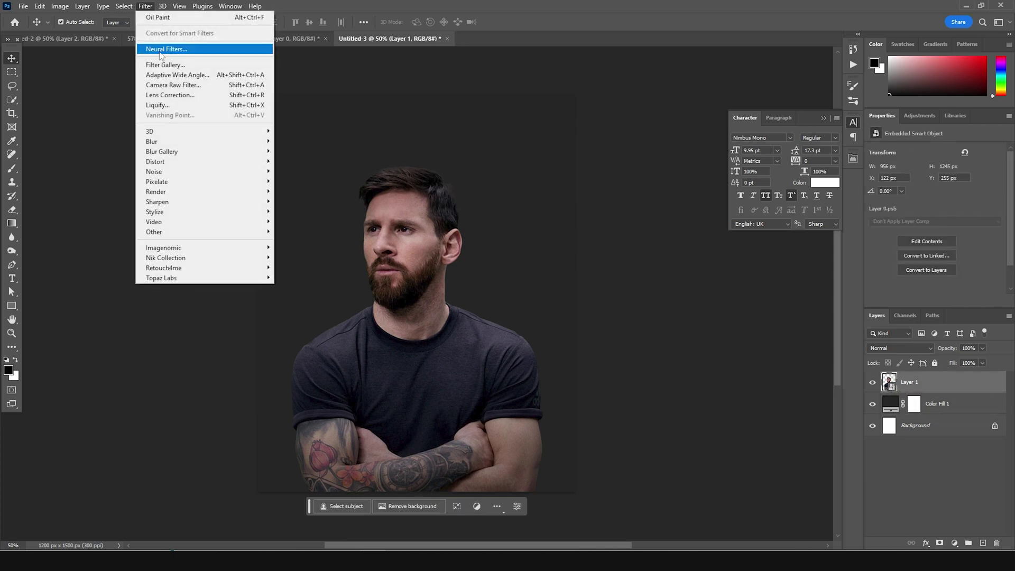
left_click(160, 85)
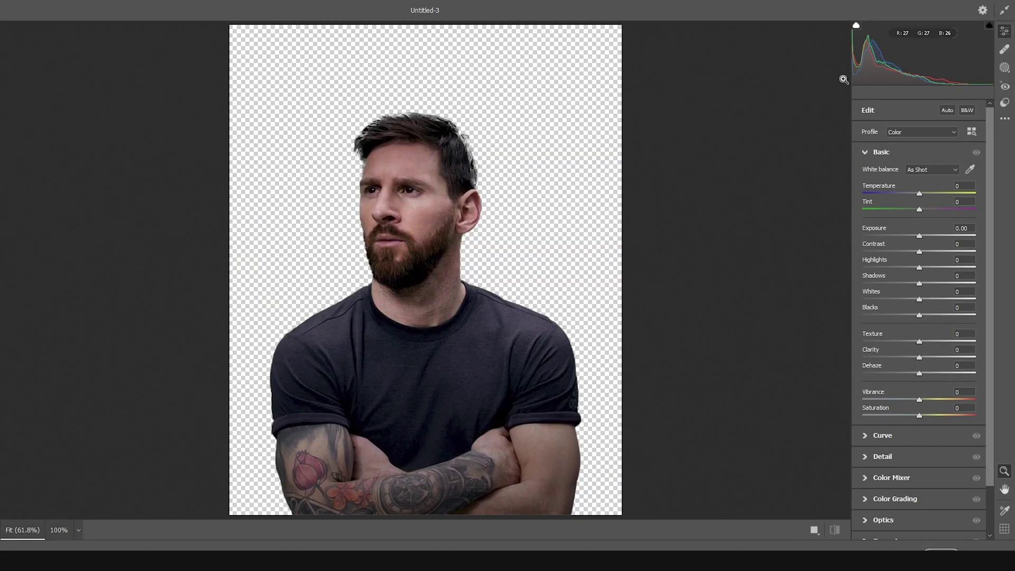
left_click(879, 266)
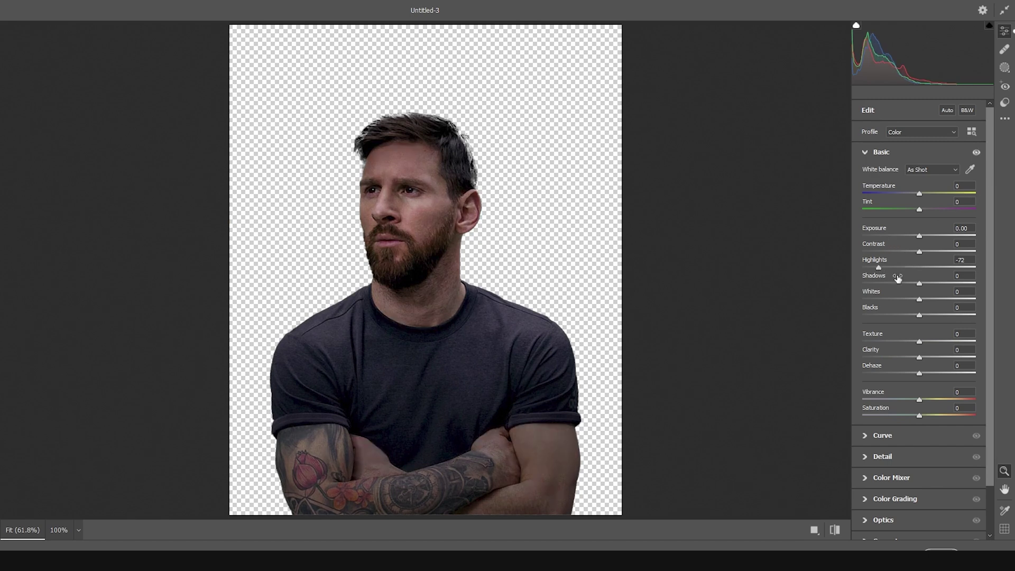
left_click(936, 283)
left_click(949, 358)
left_click(943, 341)
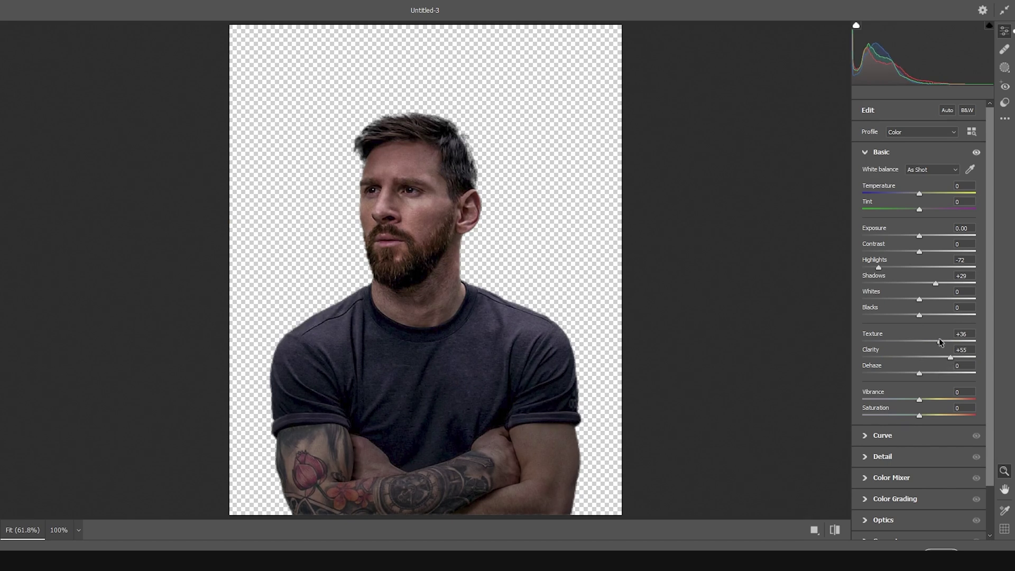
left_click(888, 415)
left_click_drag(887, 413, 889, 415)
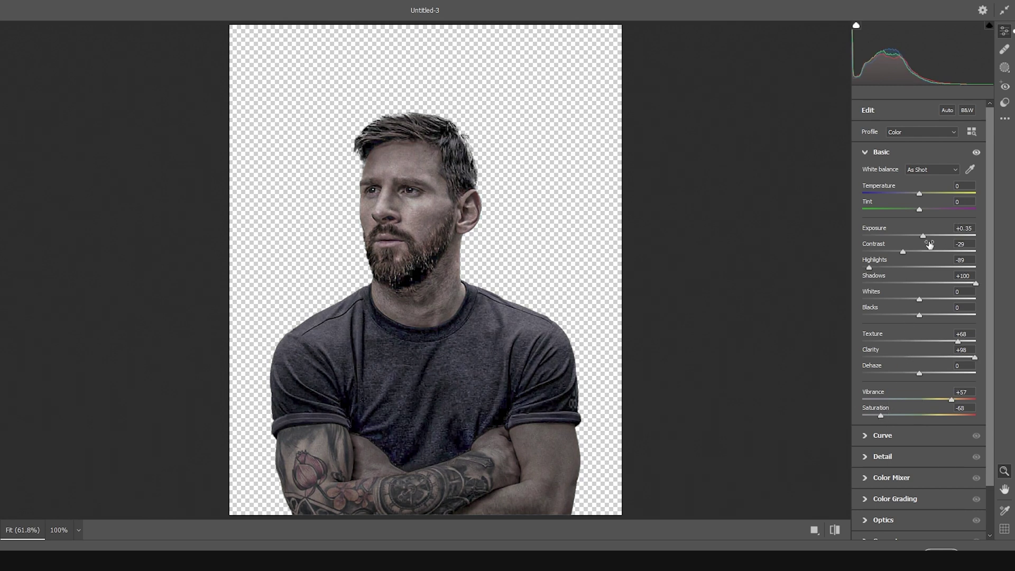
left_click_drag(924, 235, 925, 236)
left_click(940, 550)
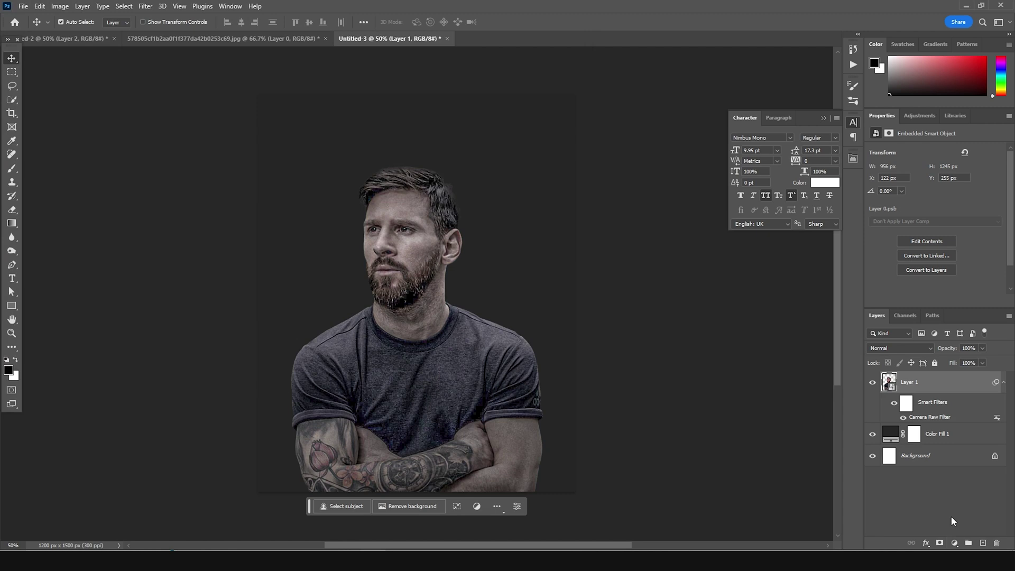
Step: Add a Gradient Map and set its left stop to near-black
left_click(953, 544)
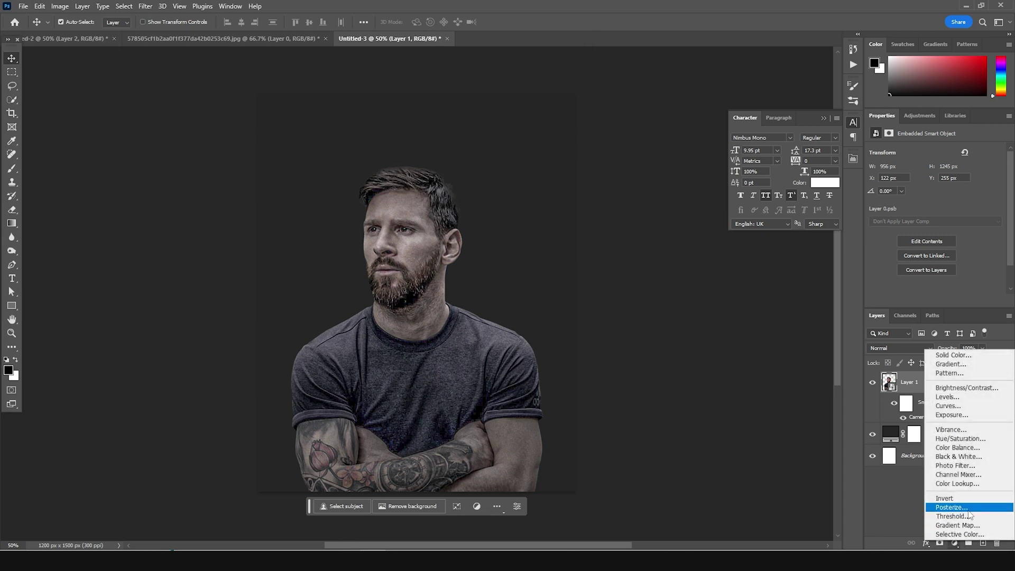
left_click(971, 525)
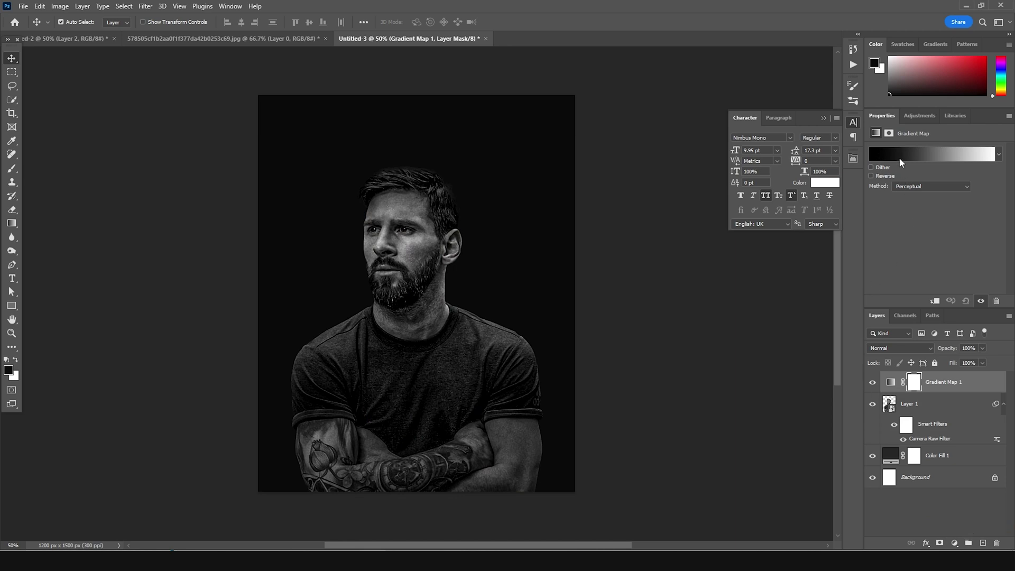
left_click(900, 159)
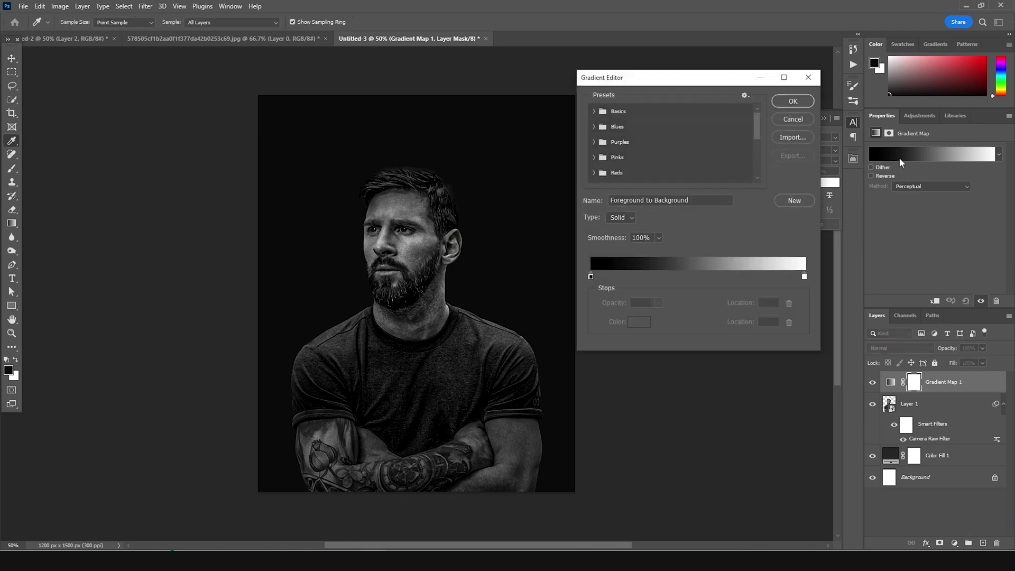
left_click(591, 277)
left_click(634, 325)
left_click_drag(612, 386, 588, 446)
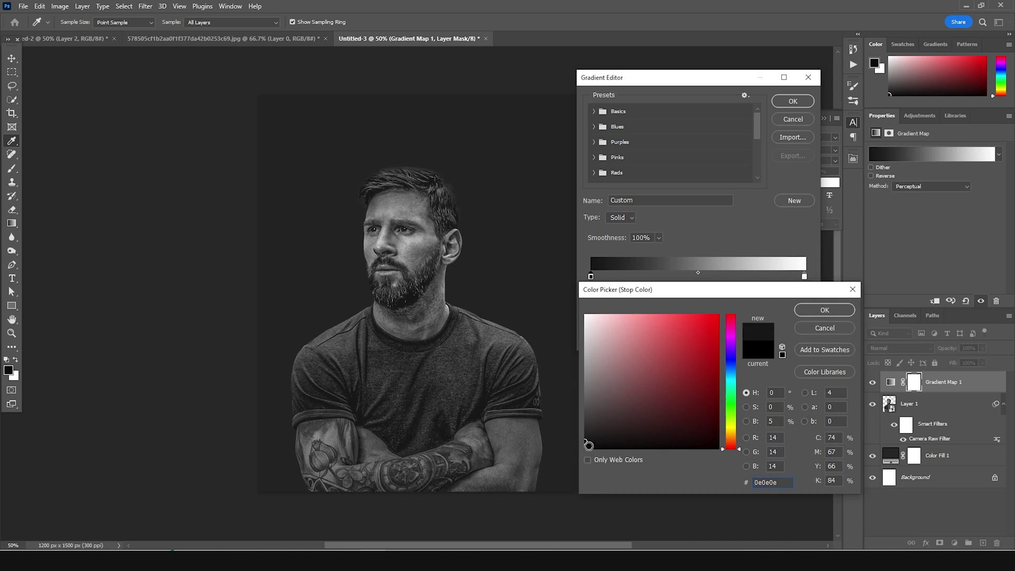
left_click_drag(587, 434, 581, 442)
left_click(819, 311)
Step: Add a middle gradient stop at 43 coloured purple #7c0d90
left_click(683, 276)
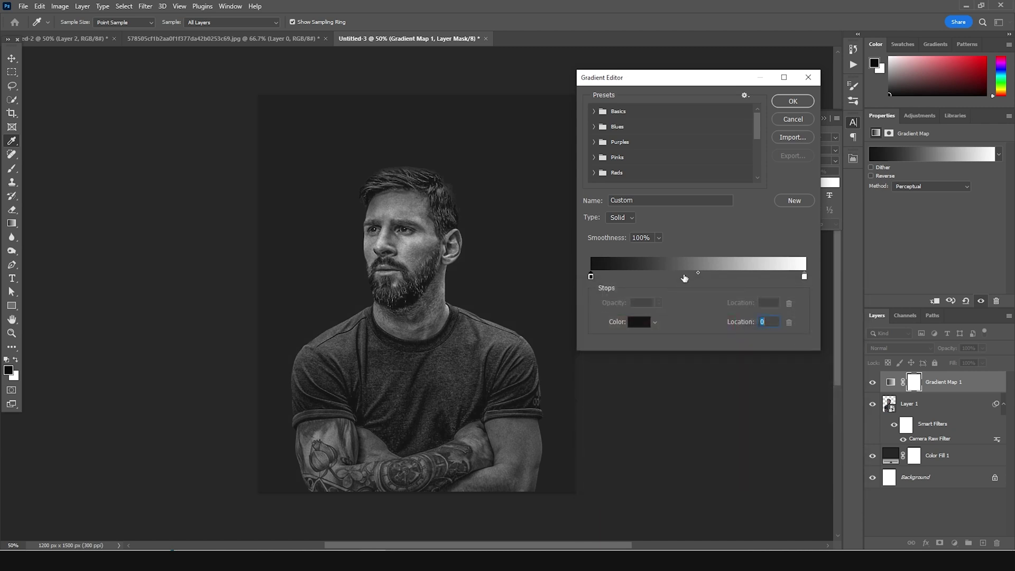
left_click(639, 322)
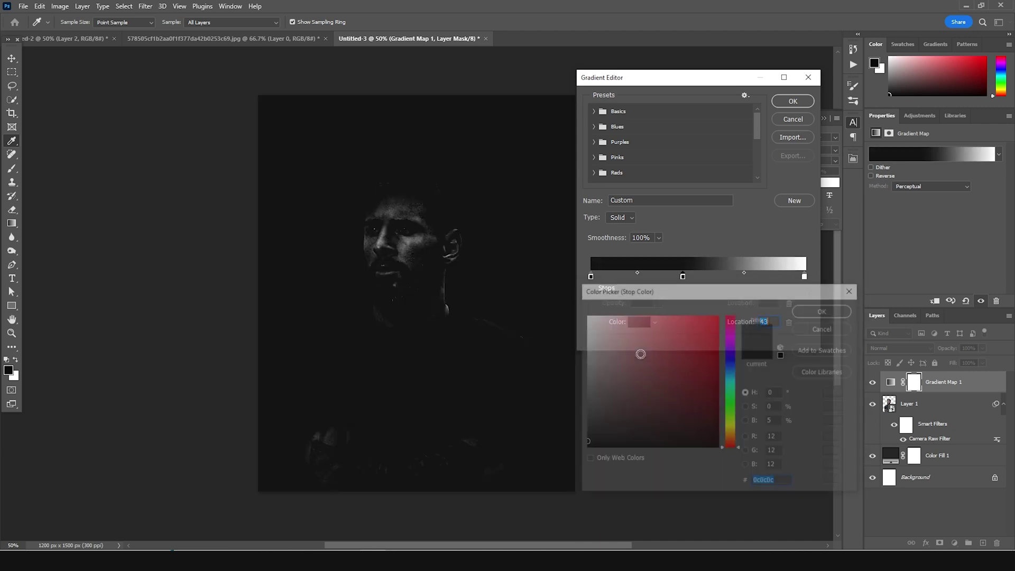
left_click(731, 334)
left_click_drag(708, 380, 714, 394)
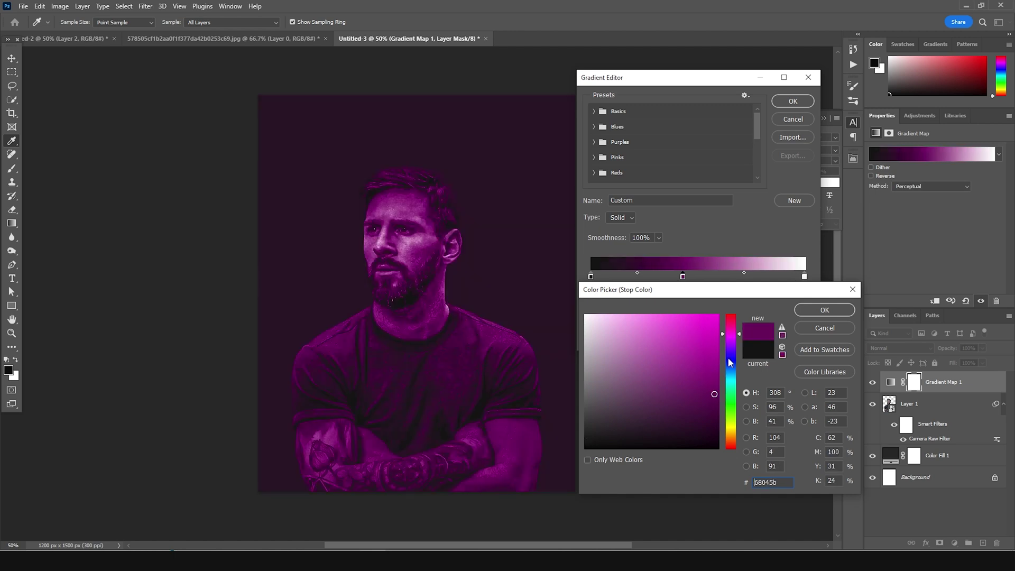
left_click_drag(738, 335, 740, 344)
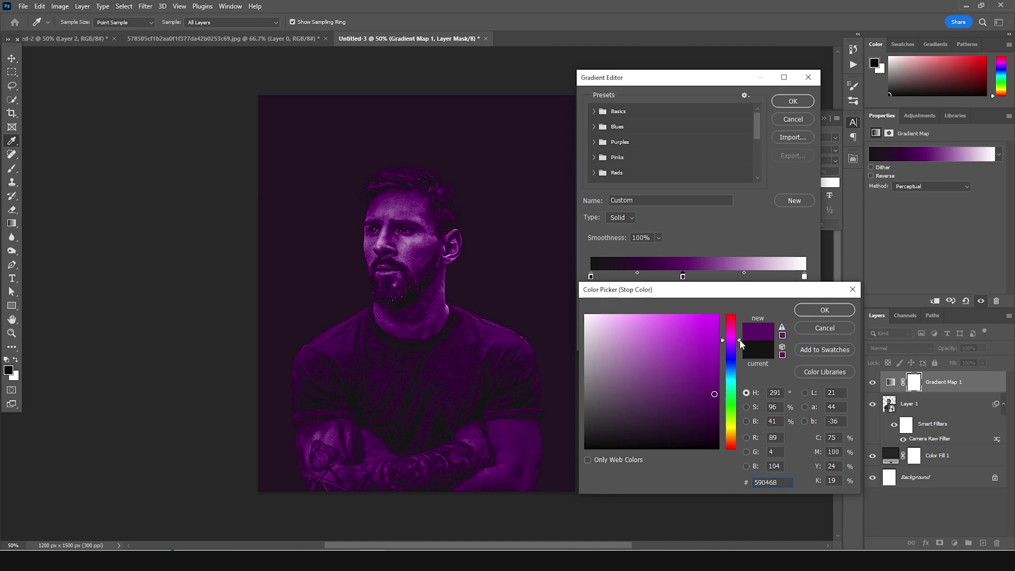
mouse_move(714, 390)
left_mouse_down()
mouse_move(693, 378)
mouse_move(707, 373)
left_mouse_up()
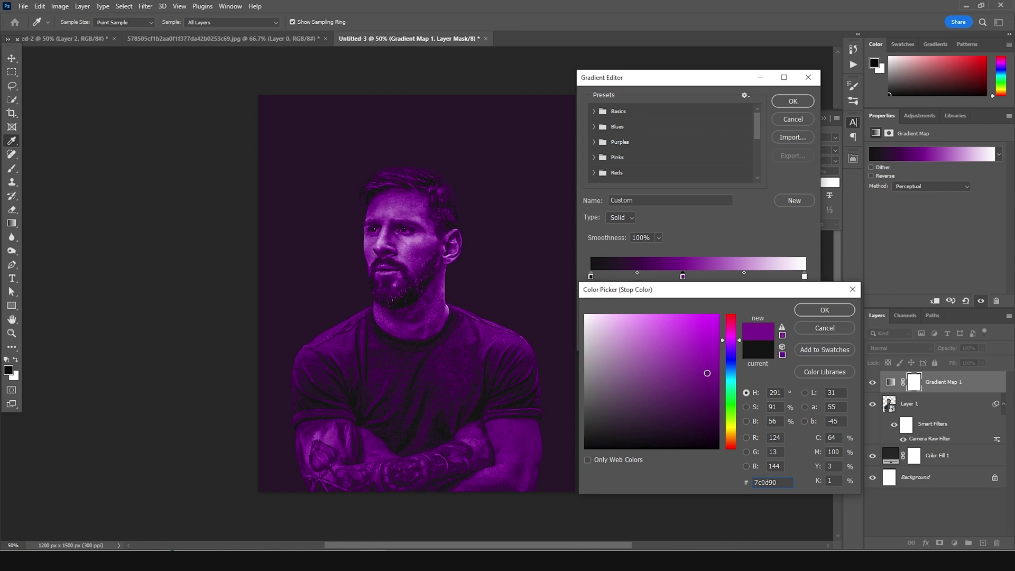
left_click(807, 313)
left_click(803, 277)
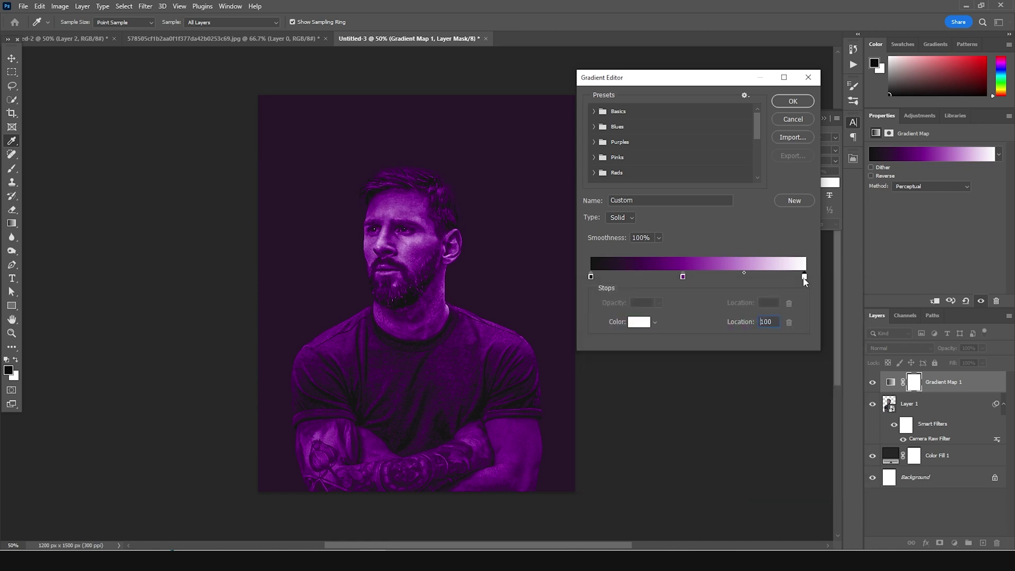
Step: Make the end stop saturated orange-yellow and move the purple stop to about 60
left_click(638, 325)
left_click_drag(732, 418, 732, 433)
left_click_drag(700, 351, 723, 312)
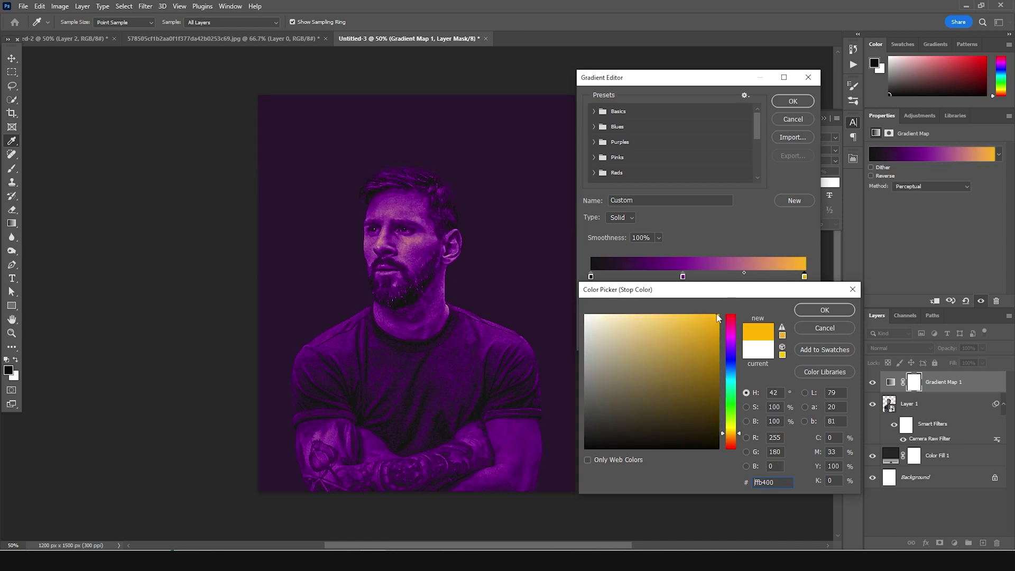
left_click(815, 311)
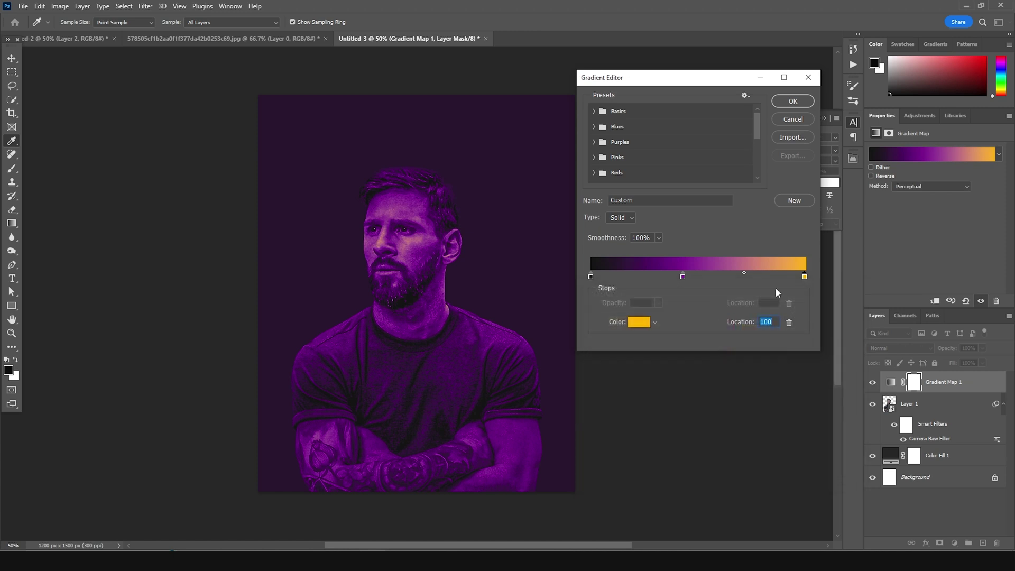
left_click_drag(683, 279, 721, 281)
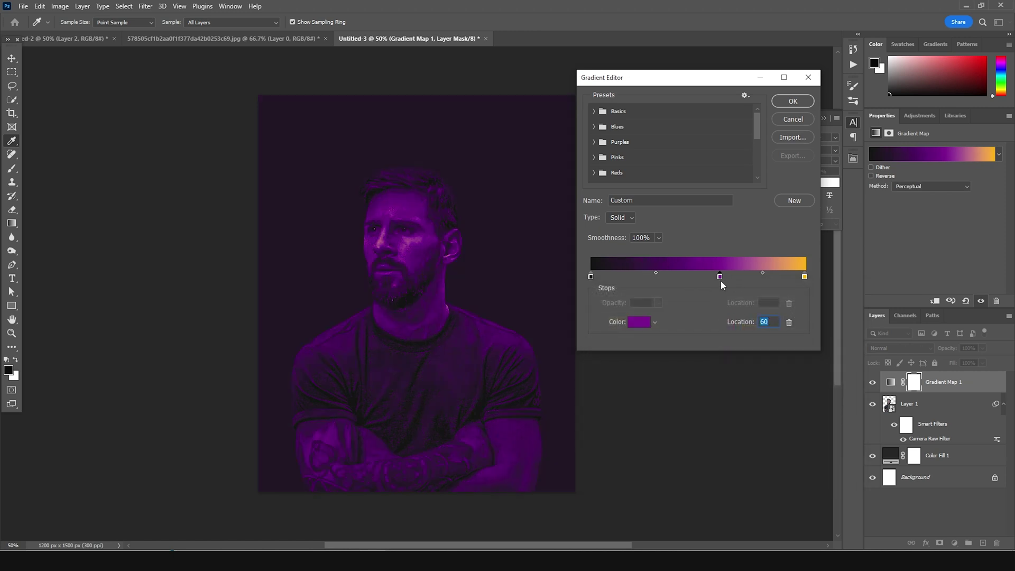
left_click_drag(723, 283, 733, 281)
Step: Add a bright orange ff9c00 stop near the right end of the gradient
left_click(777, 281)
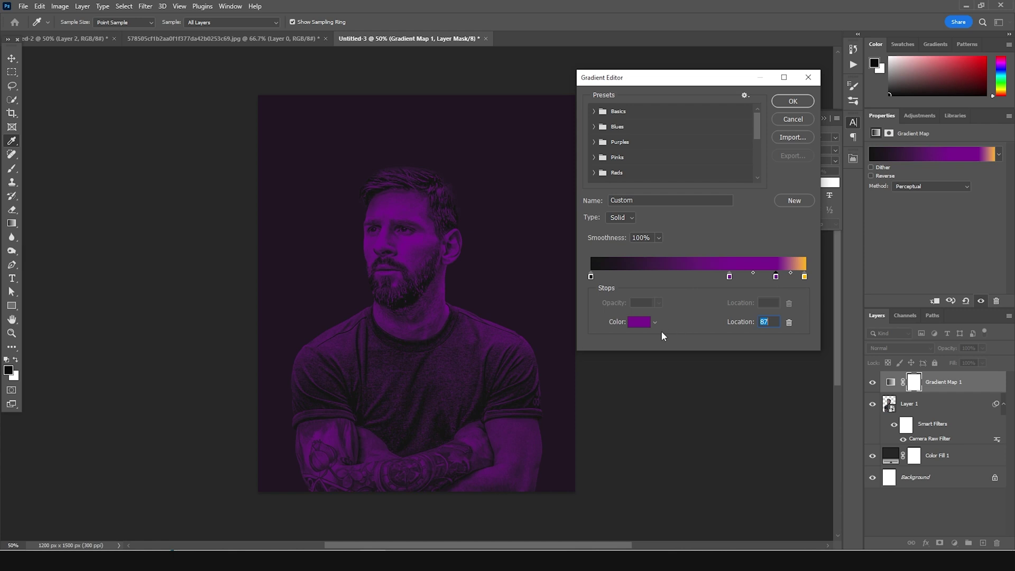
left_click(638, 322)
left_click_drag(735, 398, 731, 440)
left_click_drag(695, 315, 720, 310)
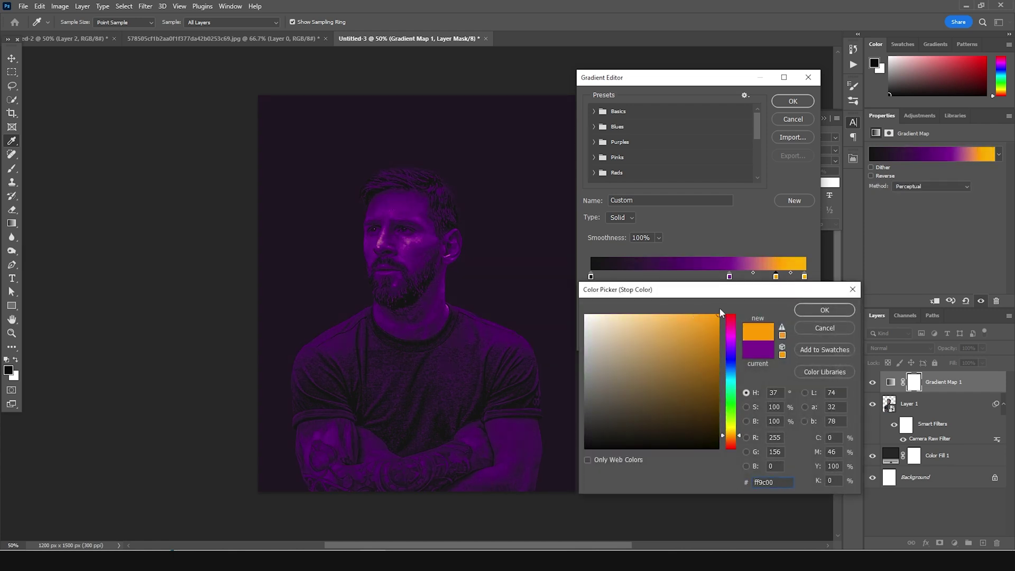
left_click(820, 312)
Step: Shift the purple stop left, slide the orange stop to 94, and apply the gradient
left_click_drag(729, 277, 705, 276)
left_click(775, 277)
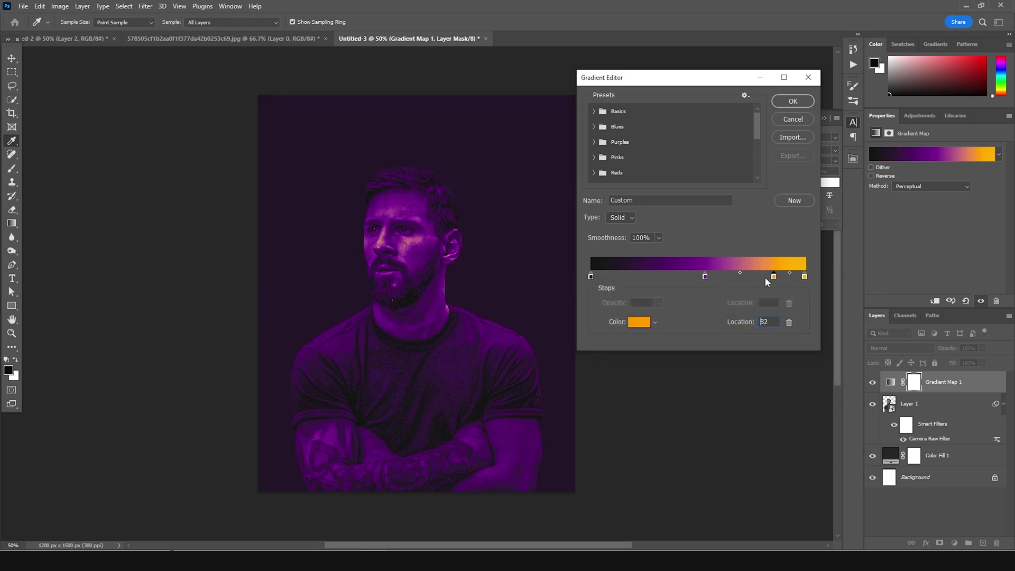
left_click_drag(773, 280, 753, 284)
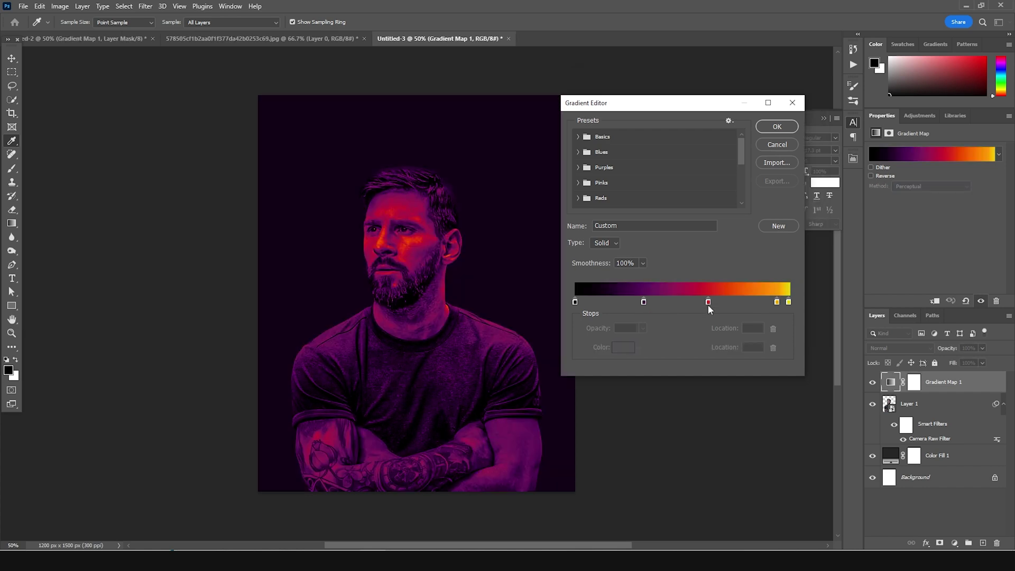
left_click(708, 302)
left_click(778, 303)
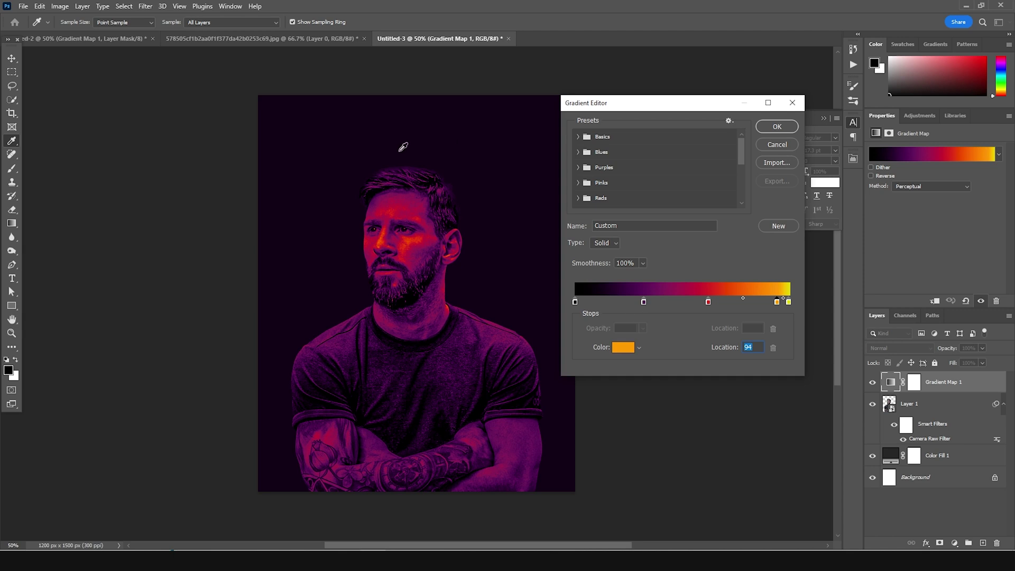
left_click(786, 130)
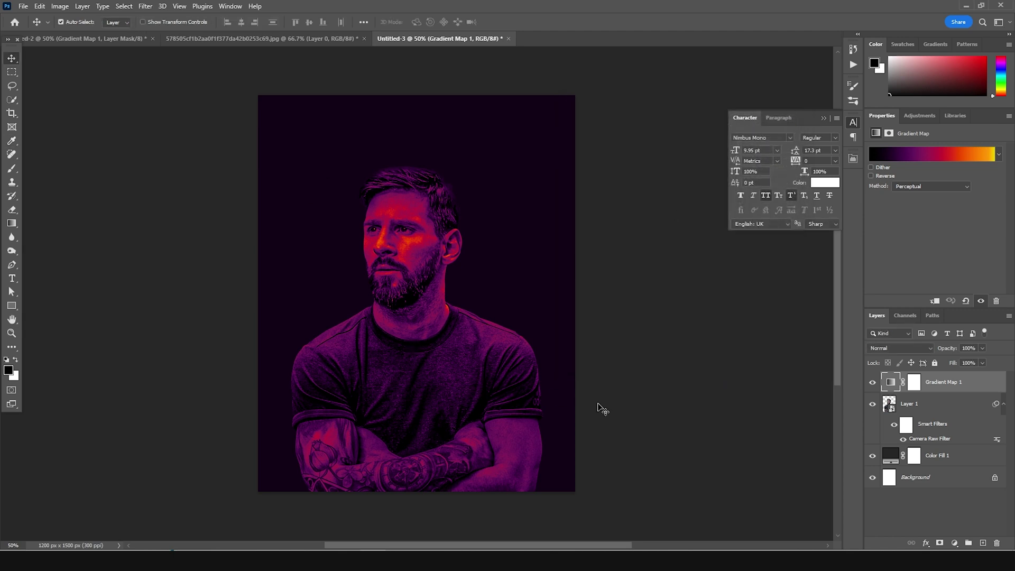
Step: Add a new layer above Color Fill 1 and choose the Sampled Brush 57 brush
left_click(888, 463)
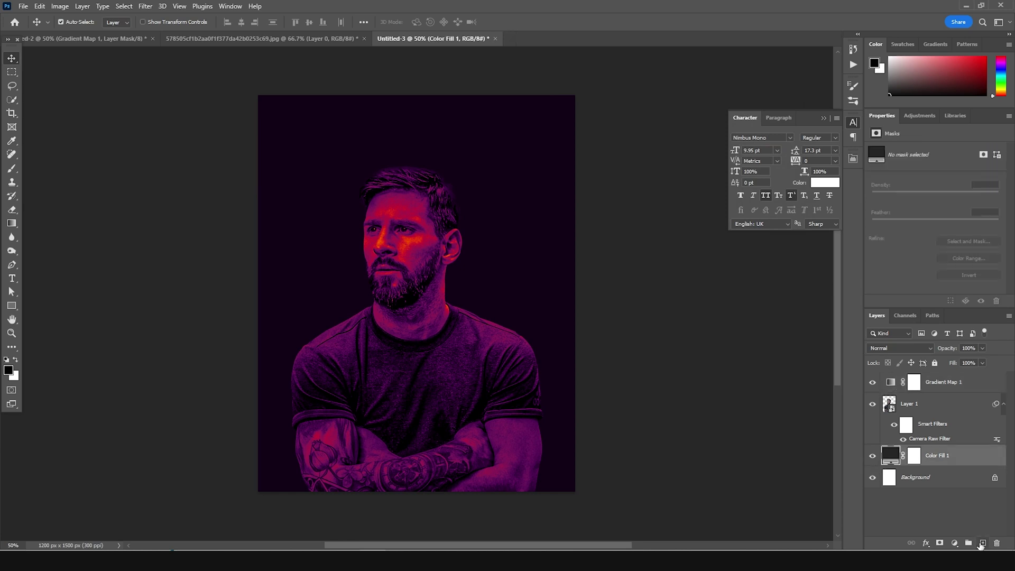
left_click(983, 543)
key("b")
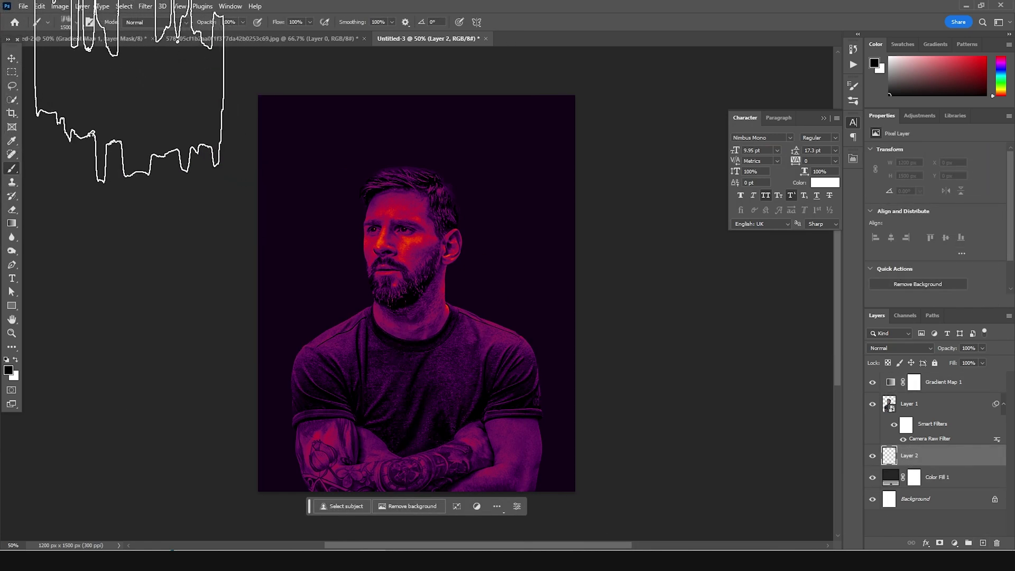
left_click(76, 22)
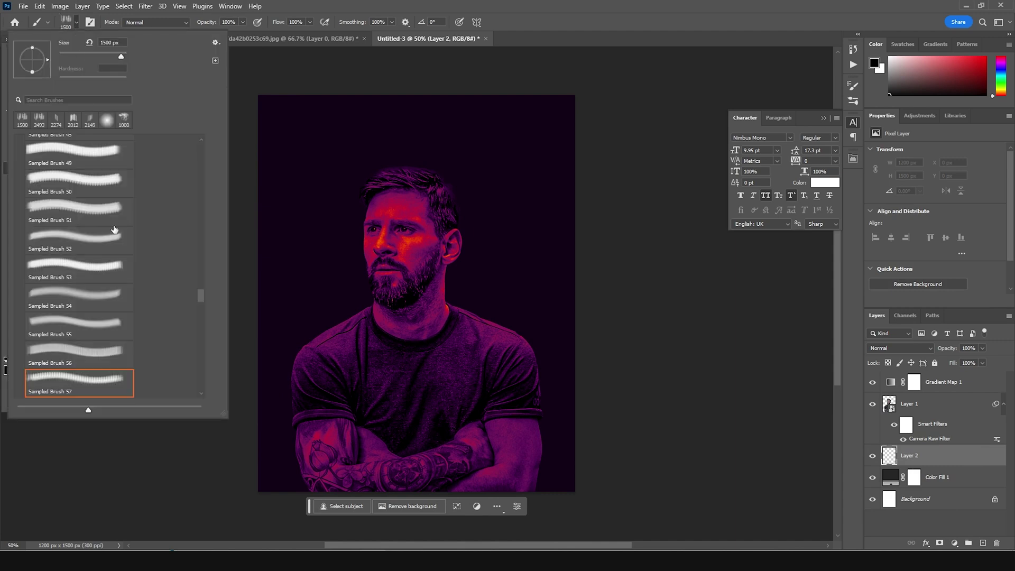
left_click(91, 381)
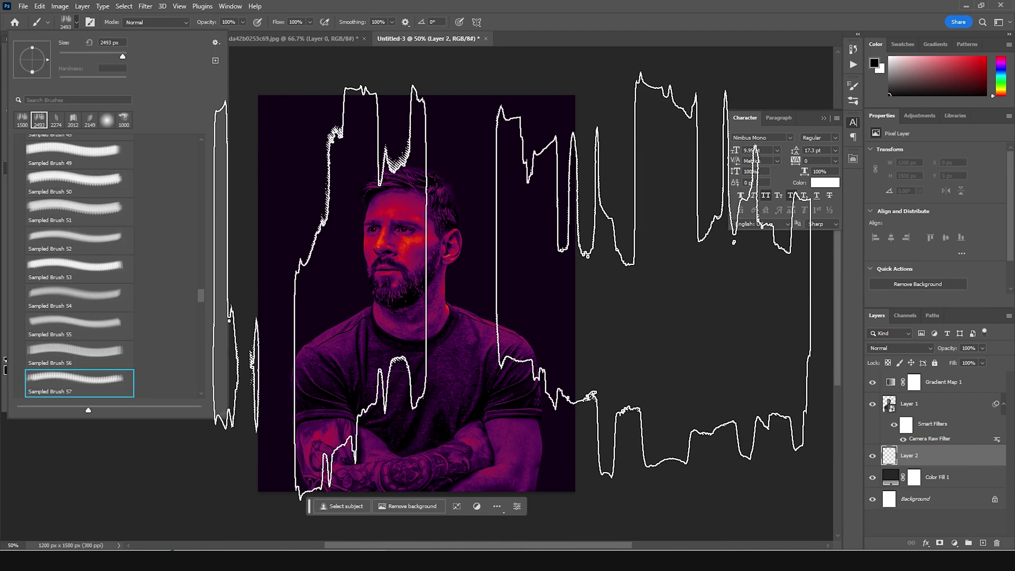
left_click(891, 466)
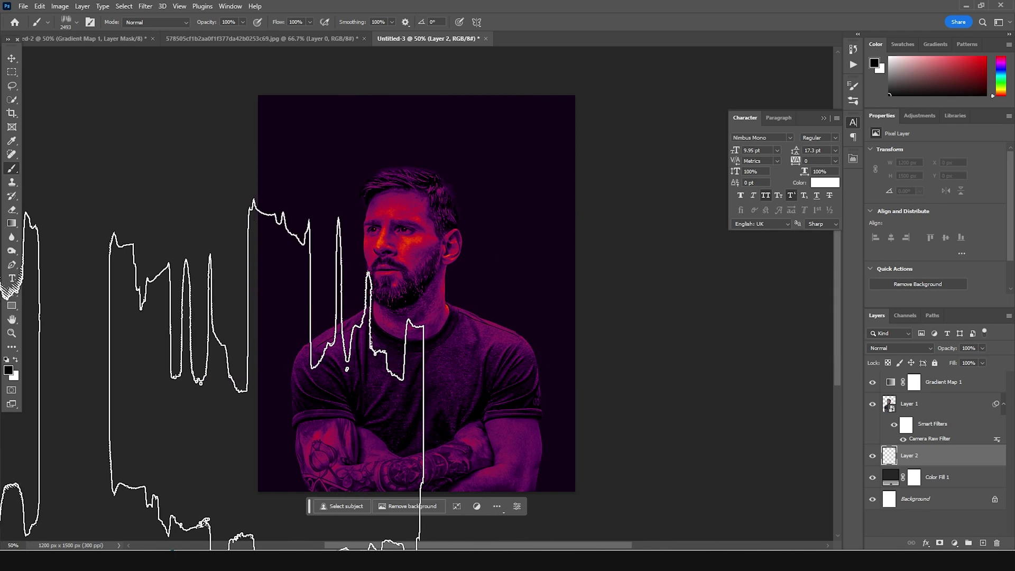
Step: Paint white vertical streaks behind the portrait and set that layer to 80% opacity
left_click(15, 359)
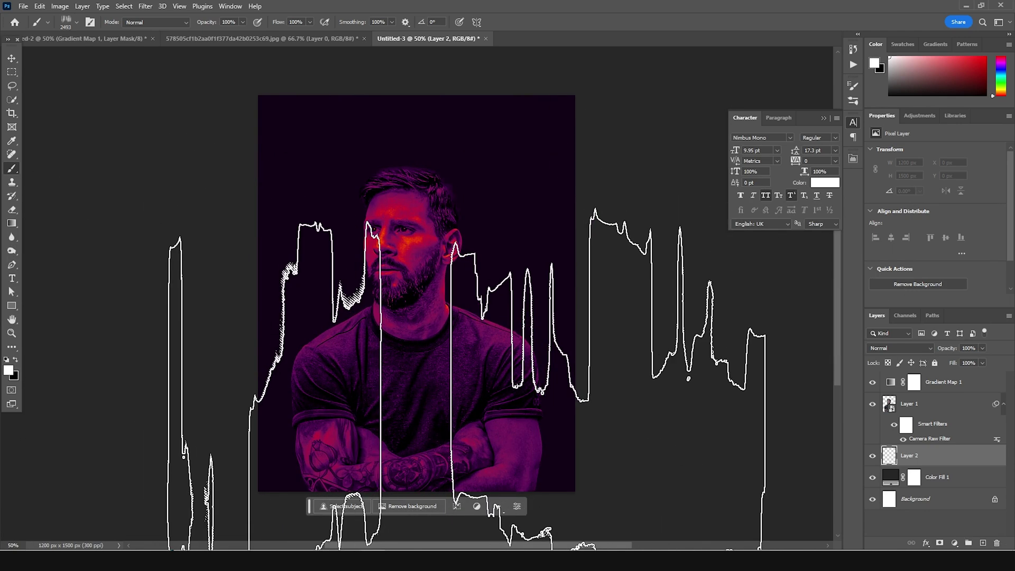
left_click_drag(529, 423, 101, 449)
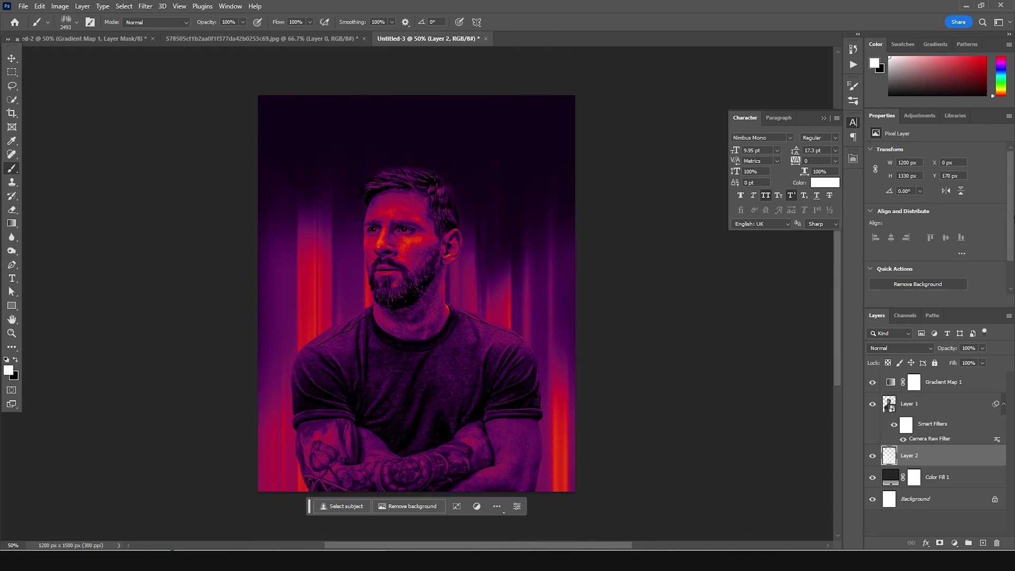
left_click(983, 350)
left_click_drag(976, 363, 974, 363)
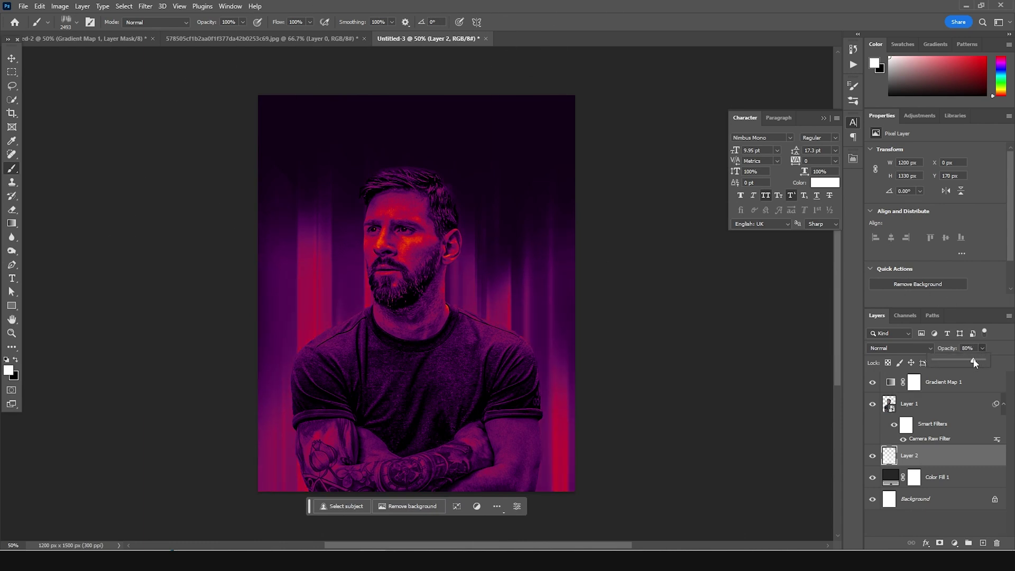
left_click(898, 412)
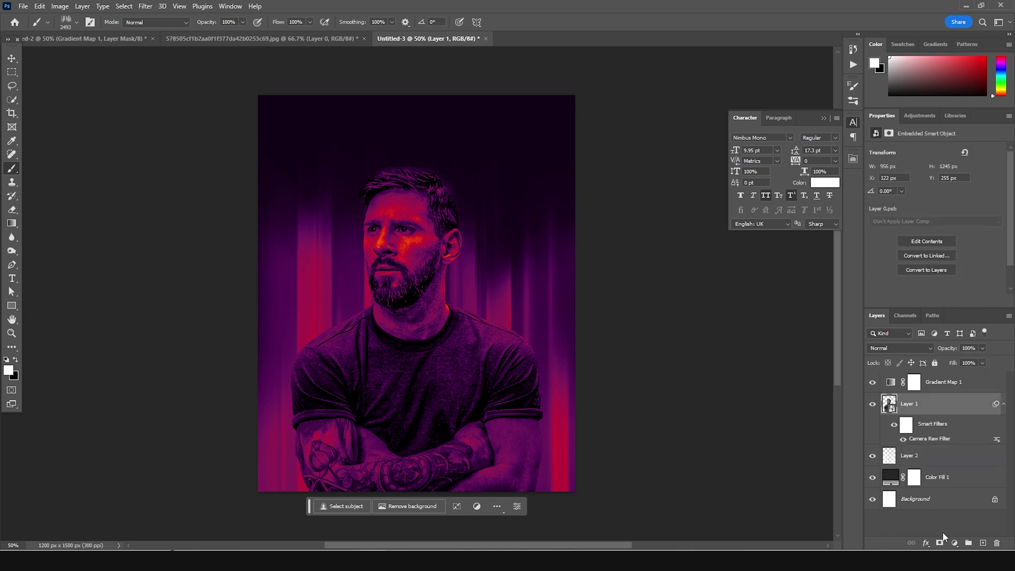
Step: Darken the lower portrait with black on a new 78% layer, then bring in the LIONEL MESSI text
left_click(982, 542)
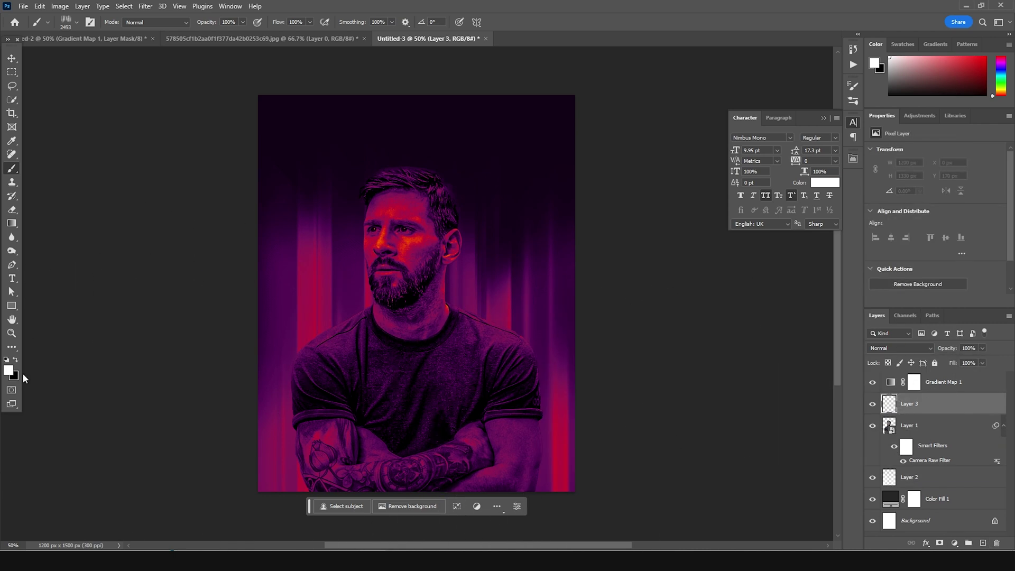
left_click(15, 360)
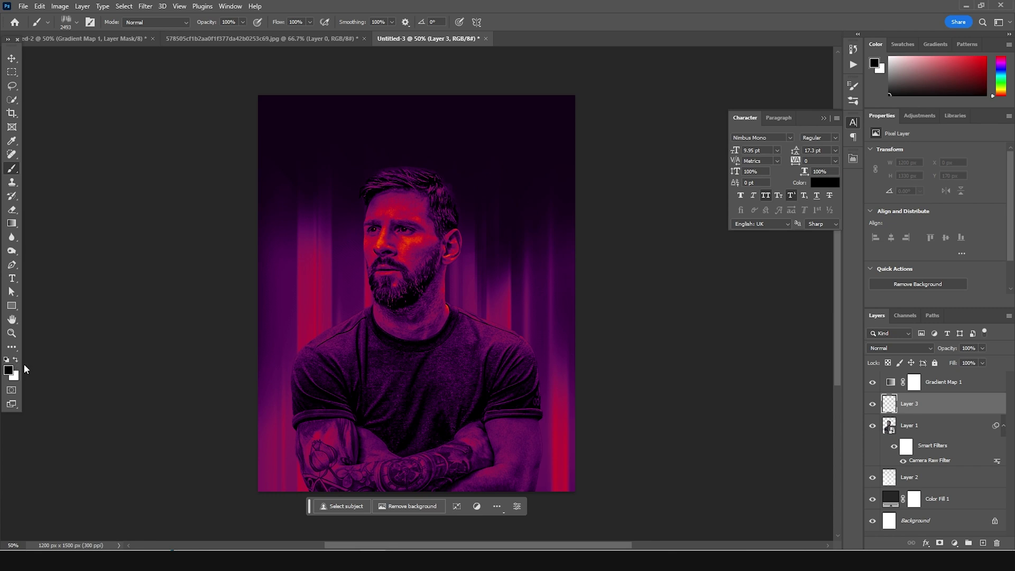
key("bracketleft")
key("bracketleft")
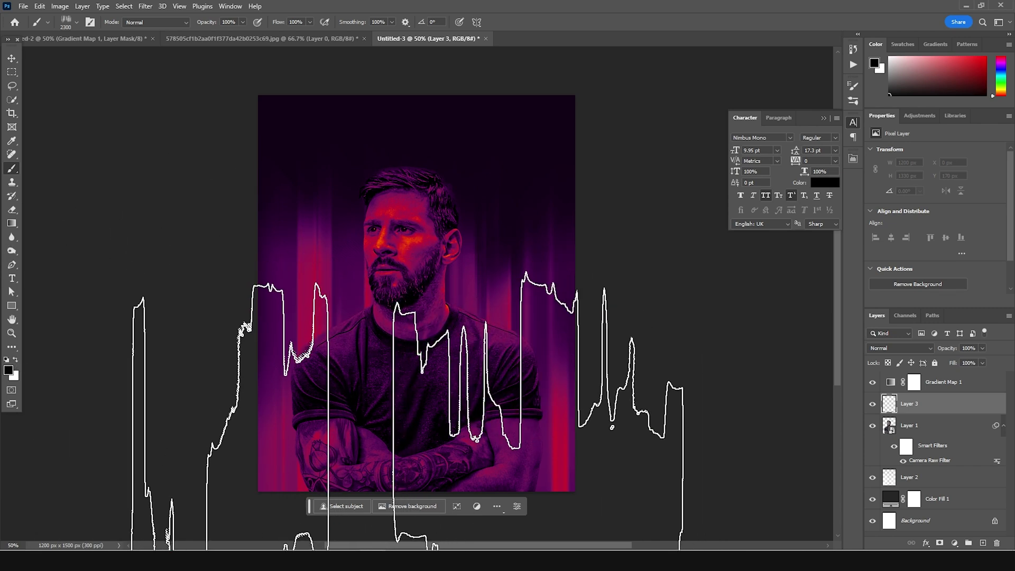
left_click(359, 528)
key("bracketleft")
key("bracketleft")
left_click(308, 528)
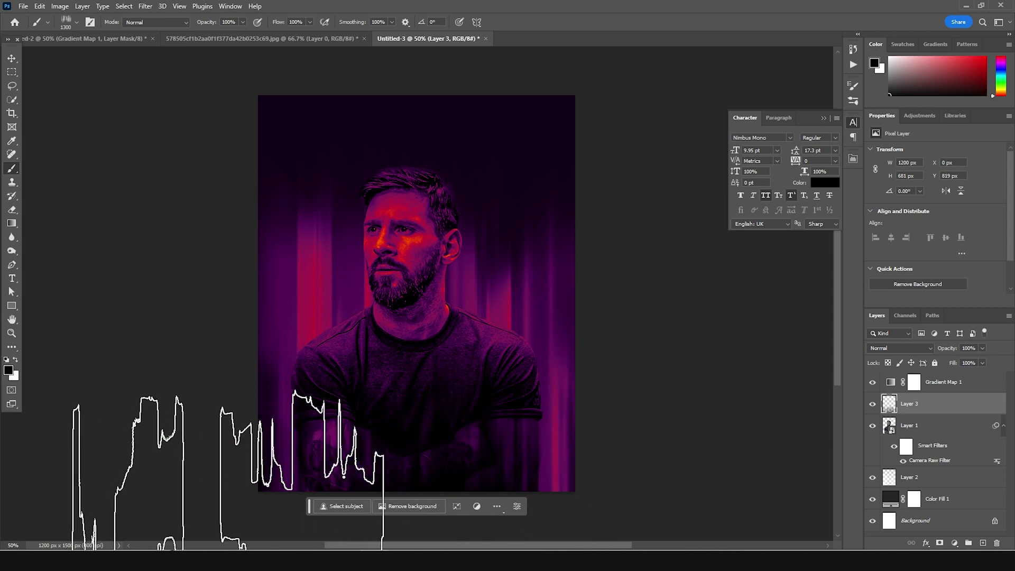
left_click(983, 347)
left_click_drag(974, 362, 973, 362)
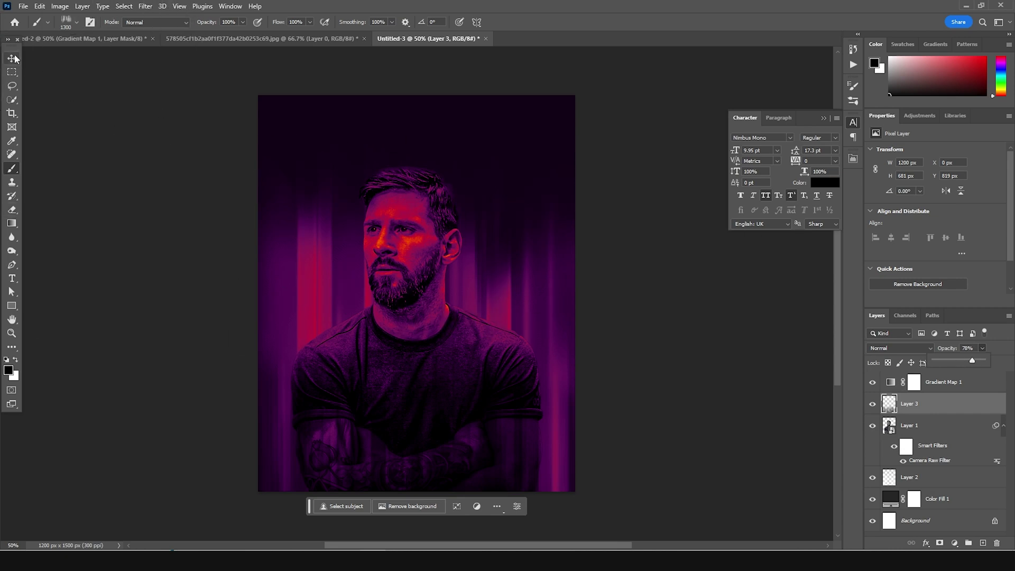
key("v")
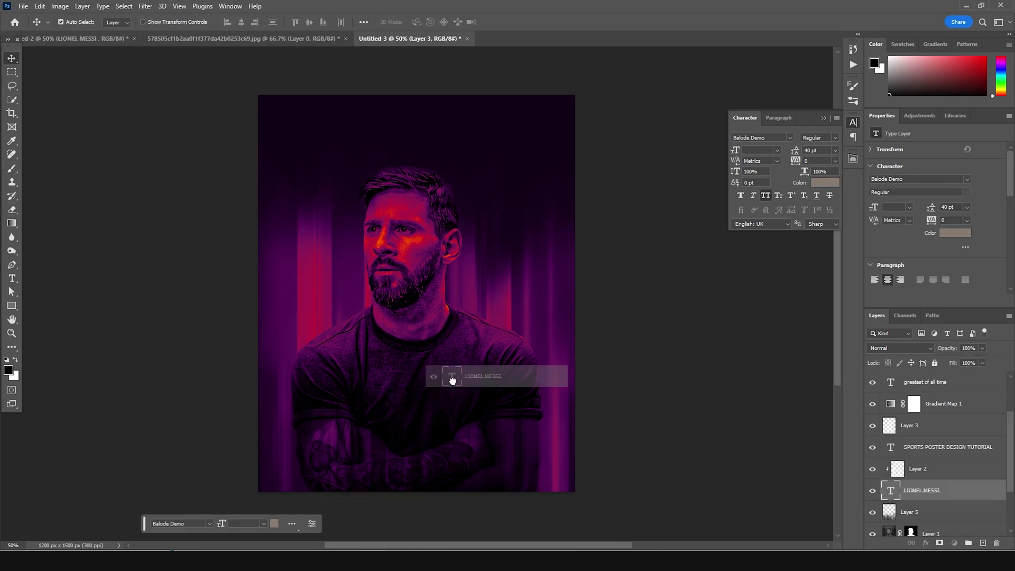
left_click_drag(449, 371, 491, 362)
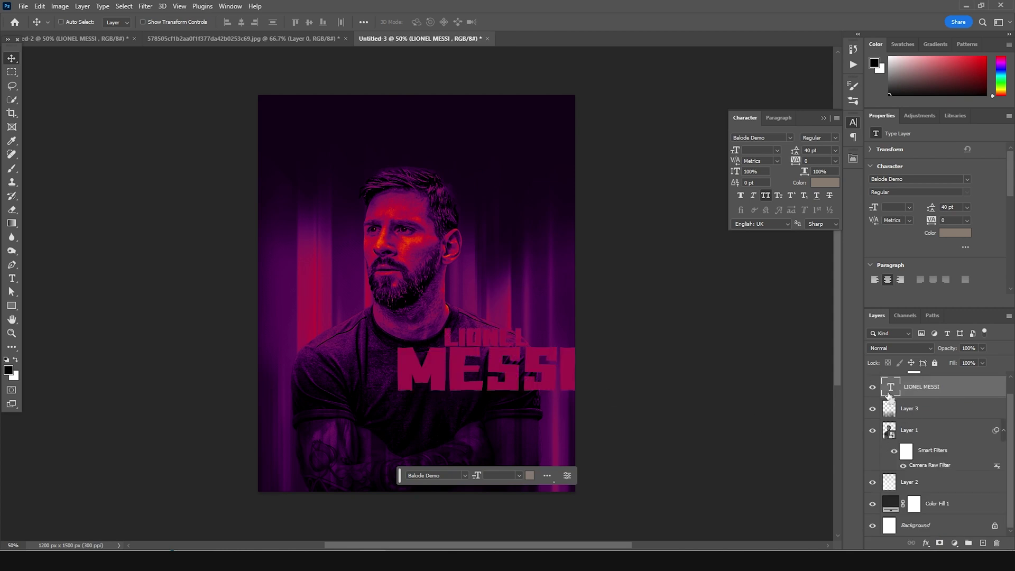
Step: Move the LIONEL MESSI title slightly lower and to the left
scroll(894, 402, "up", 1)
key("ctrl+t")
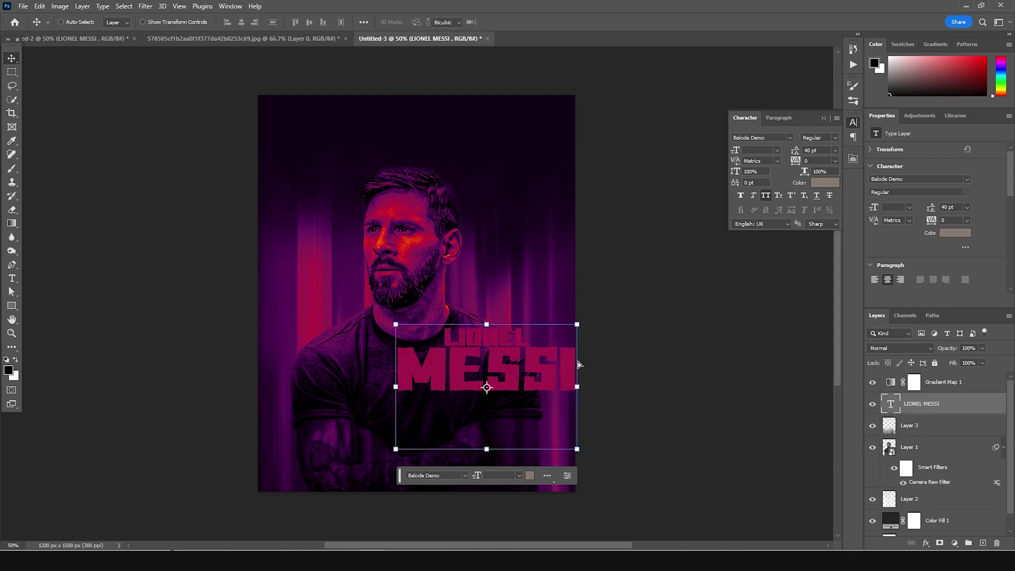
left_click_drag(512, 384, 507, 386)
key("Return")
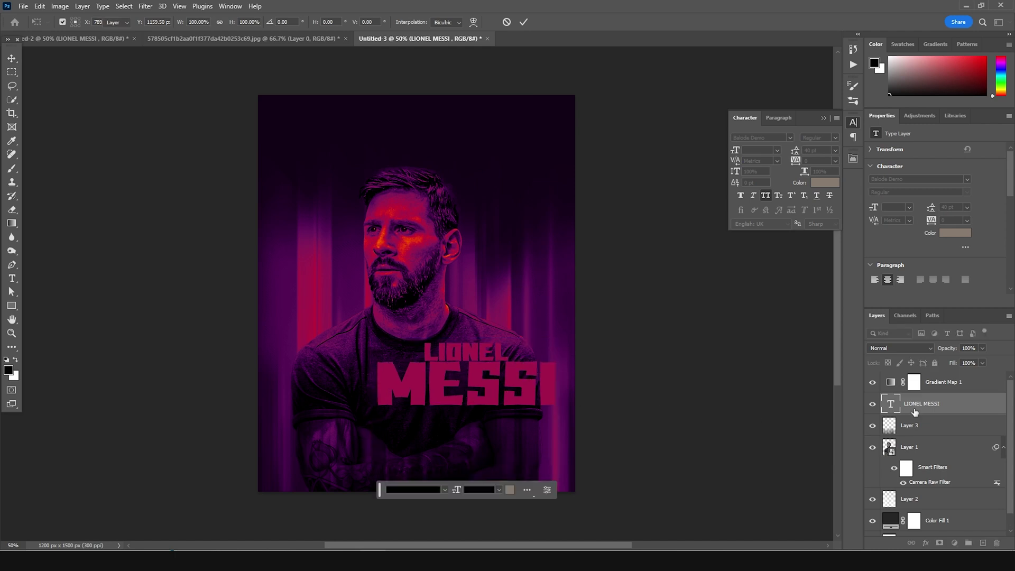
Step: Add Layer 4 clipped to the title and paint white streaks inside the letters
left_click(981, 543)
right_click(929, 412)
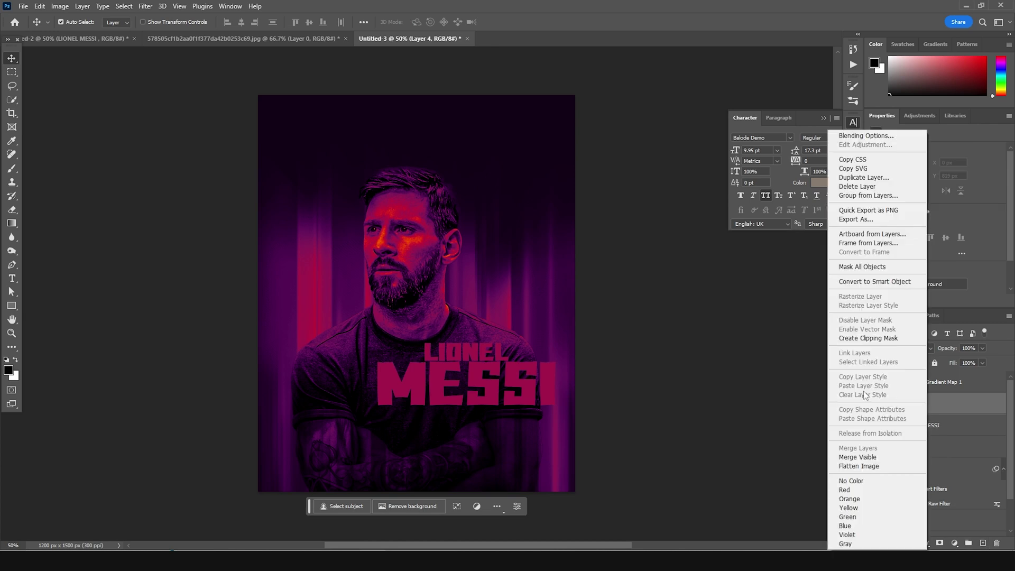
left_click(869, 338)
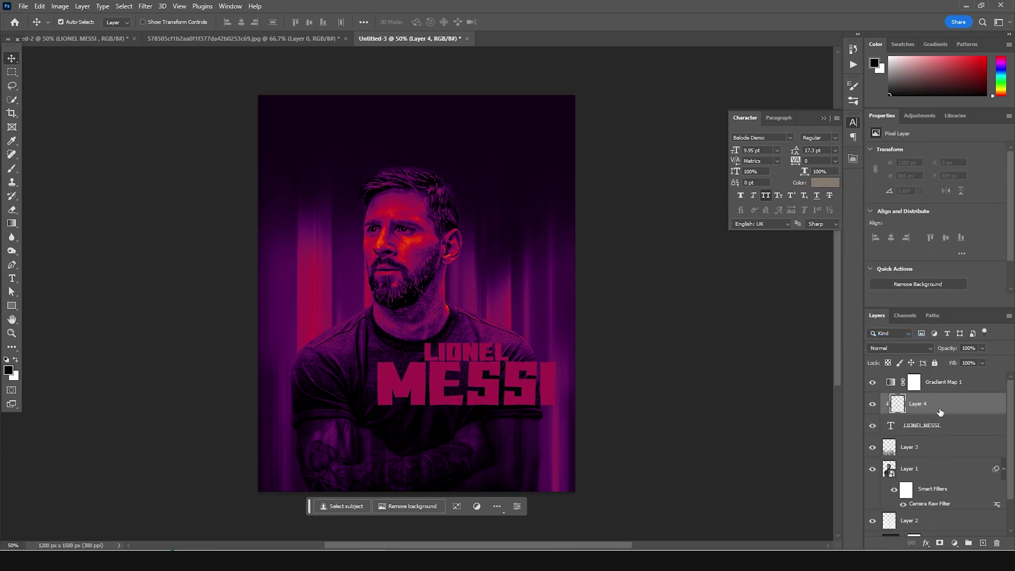
key("b")
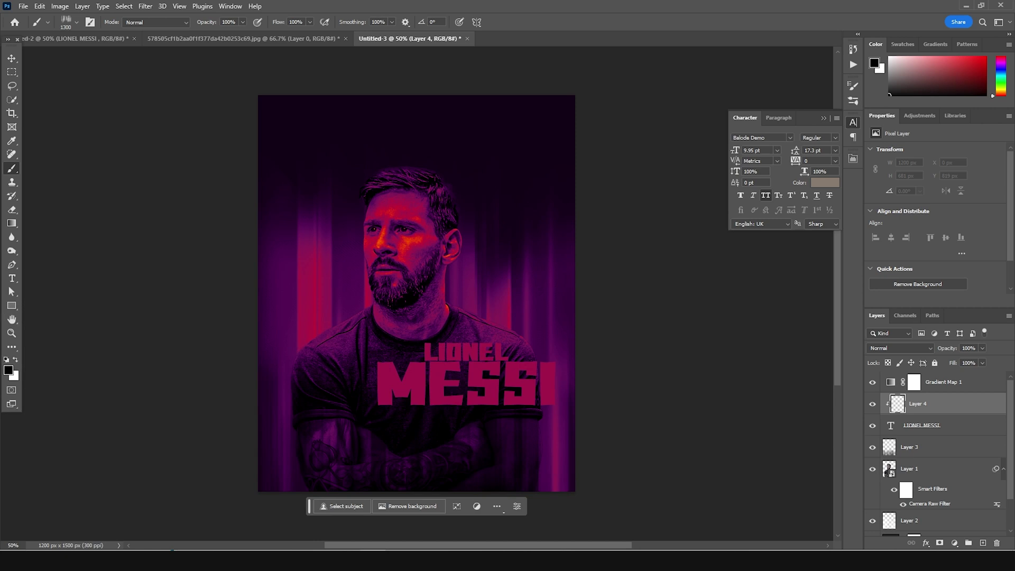
left_click(16, 360)
mouse_move(620, 382)
left_mouse_down()
mouse_move(586, 375)
mouse_move(574, 355)
mouse_move(592, 436)
mouse_move(240, 401)
mouse_move(231, 390)
left_mouse_up()
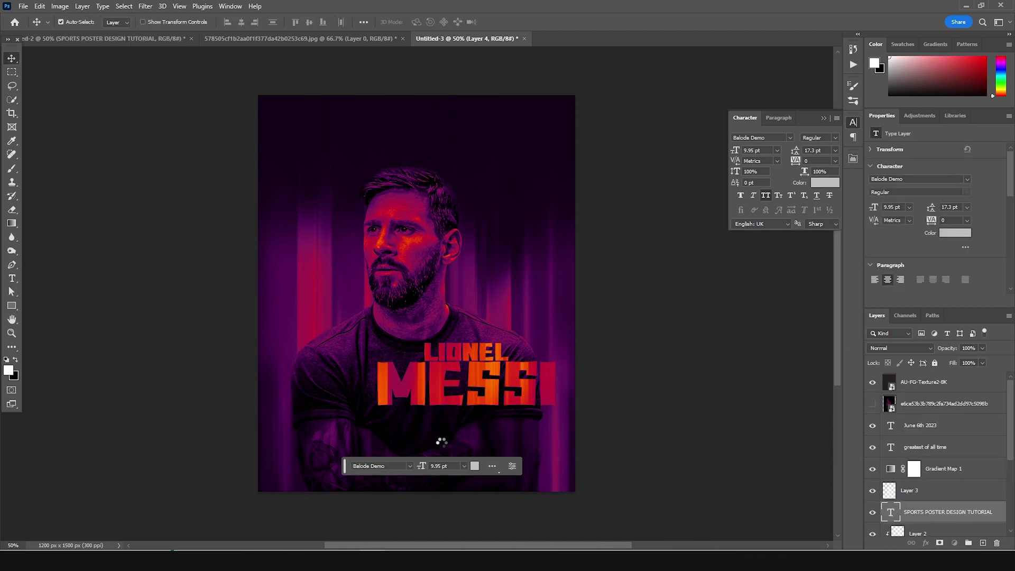
Step: Bring in the SPORTS POSTER DESIGN TUTORIAL subtitle and nudge it into place beneath the title
left_click_drag(483, 453, 523, 423)
key("ctrl+t")
key("Up")
key("Up")
key("Up")
key("Up")
key("Up")
key("Up")
key("Right")
key("Right")
key("Return")
left_click(607, 464)
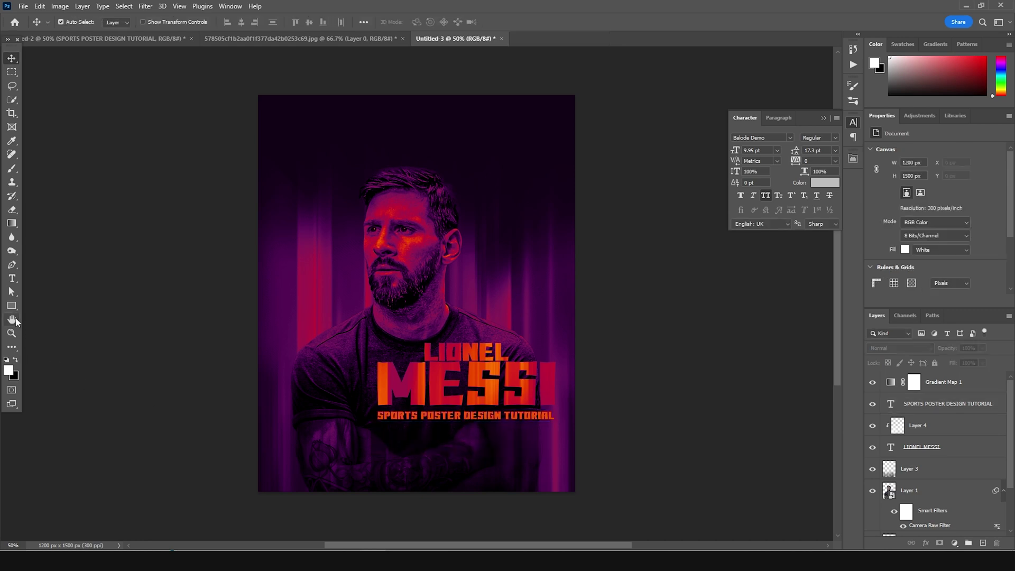
left_click(11, 278)
Step: Add a 'JUNE 6TH 2023' text line near the poster's bottom, set in Nimbus Mono
left_click(407, 480)
type("JUNE")
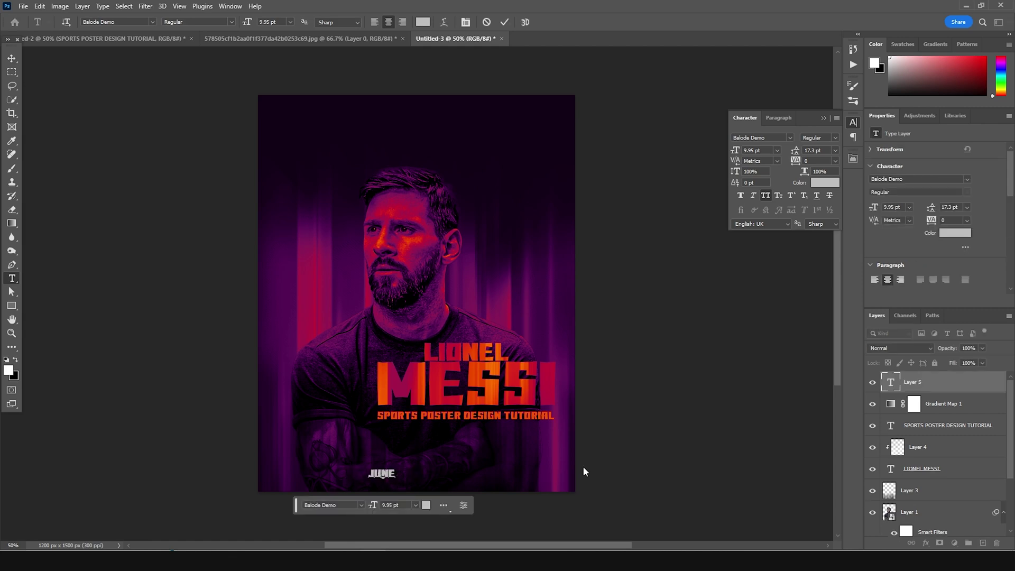
type(" 6TH 2023")
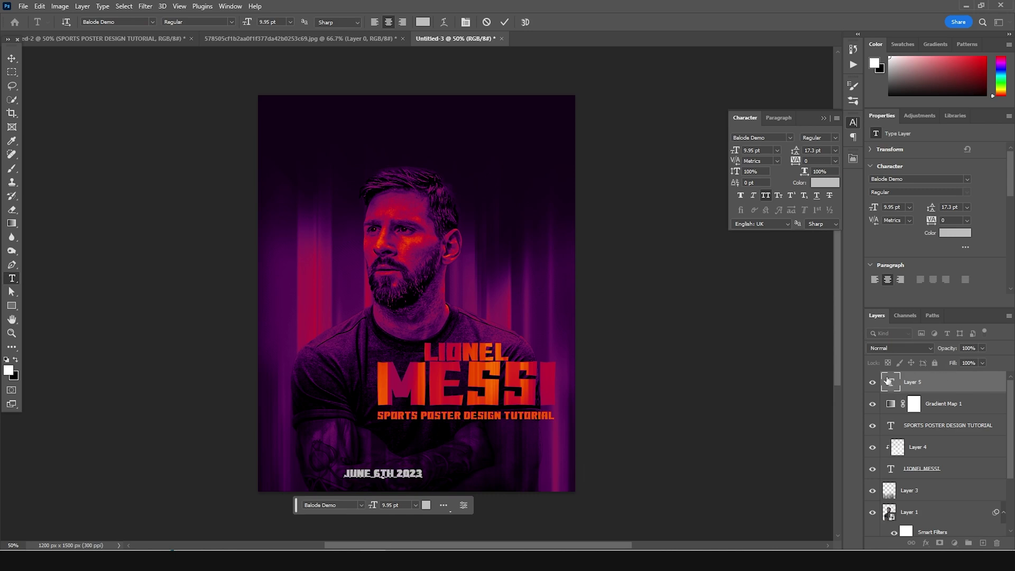
key("ctrl+a")
left_click(790, 138)
scroll(943, 274, "up", 10)
left_click_drag(943, 274, 954, 162)
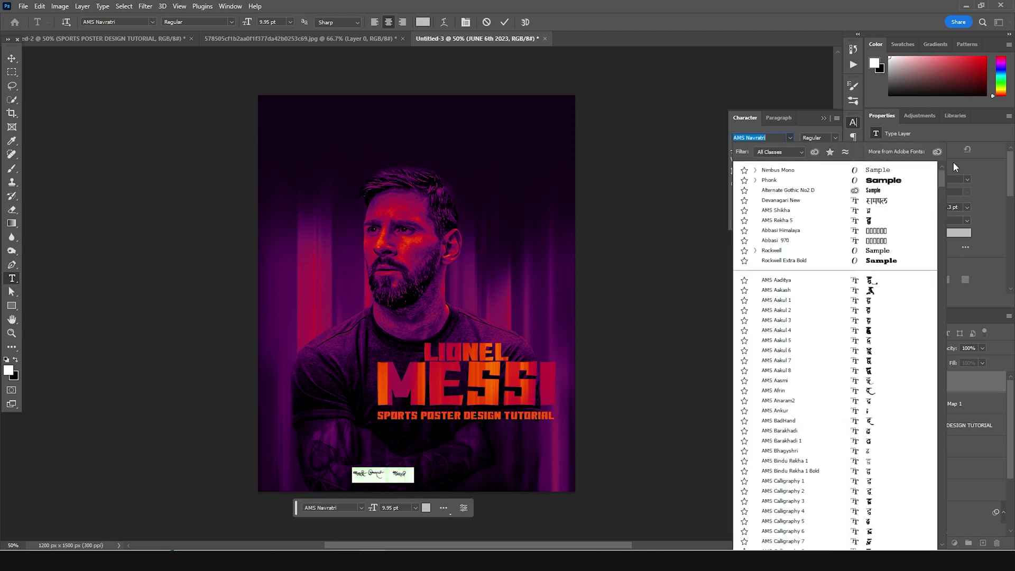
left_click(886, 174)
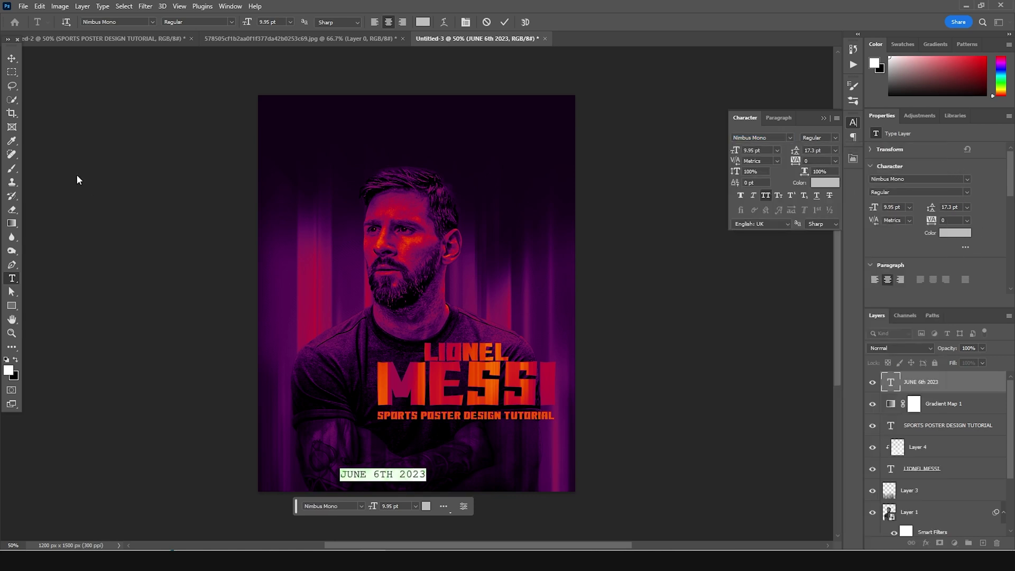
left_click(12, 58)
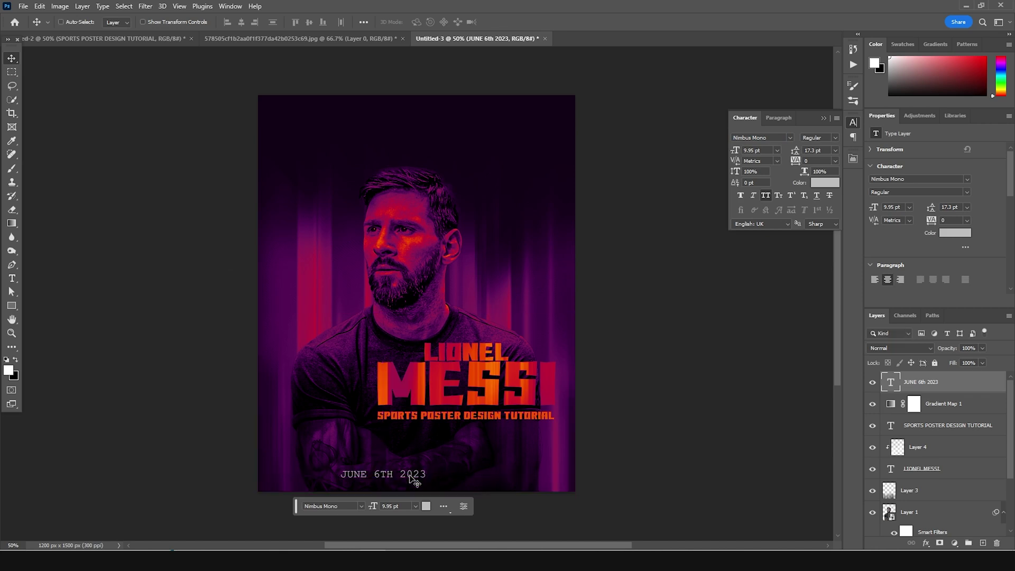
Step: Move the date text so it sits centred near the poster's bottom edge
key("ctrl+t")
left_click_drag(410, 475, 439, 470)
key("Return")
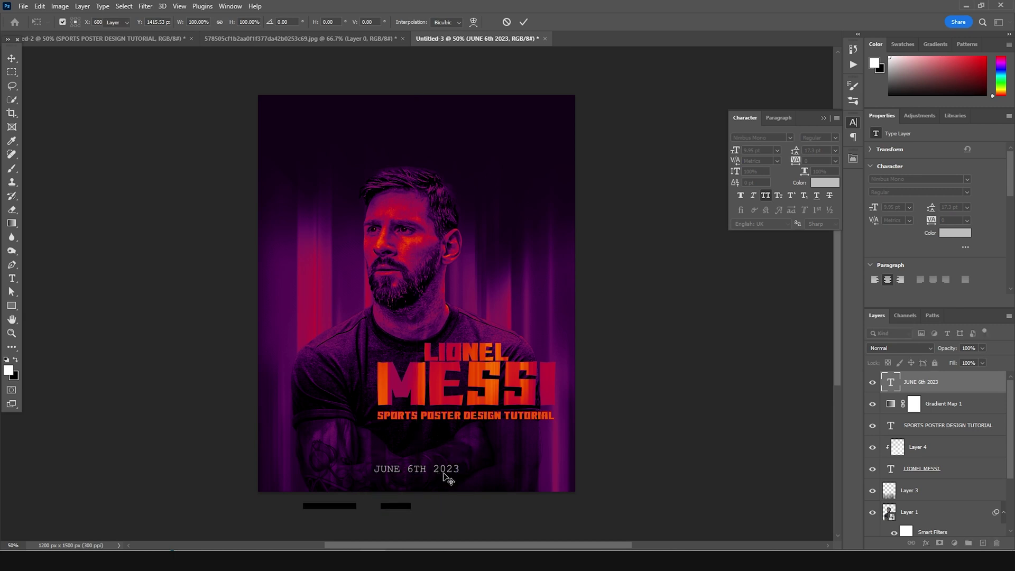
Step: Duplicate the date text layer and move the copy to the poster's top
key("ctrl+j")
key("ctrl+t")
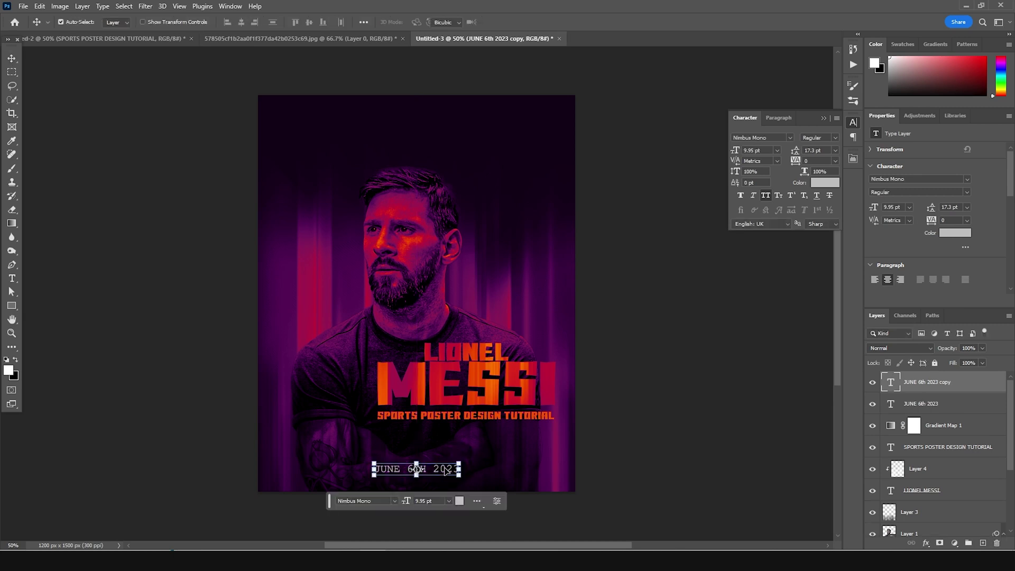
left_click_drag(449, 472, 441, 70)
key("Return")
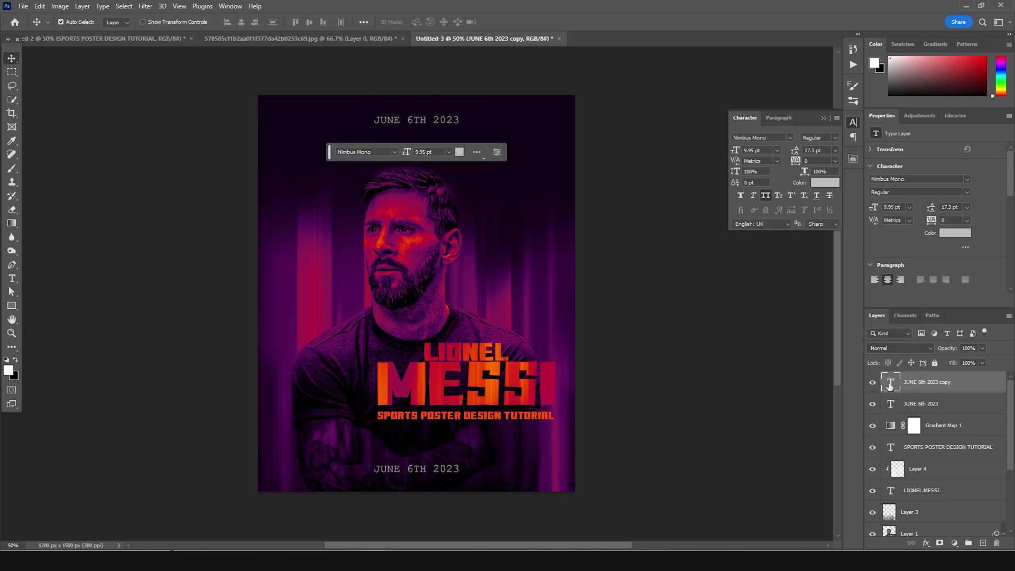
Step: Retype the top copy as 'WINDY STUDIO' with 'SPORTS POSTER DESIGN TUTORIAL' on a second line
double_click(464, 123)
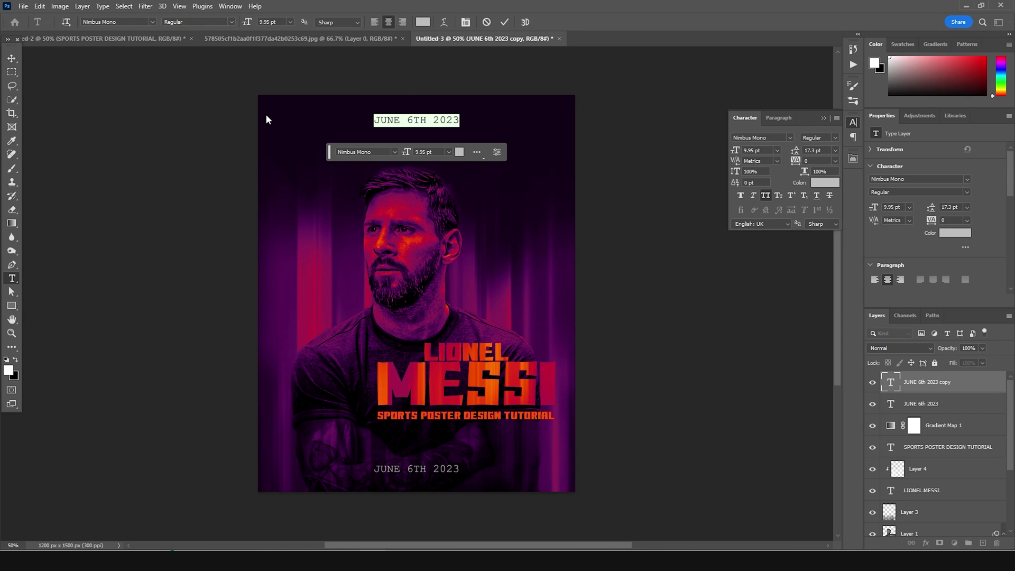
type("WINDY STUDIO")
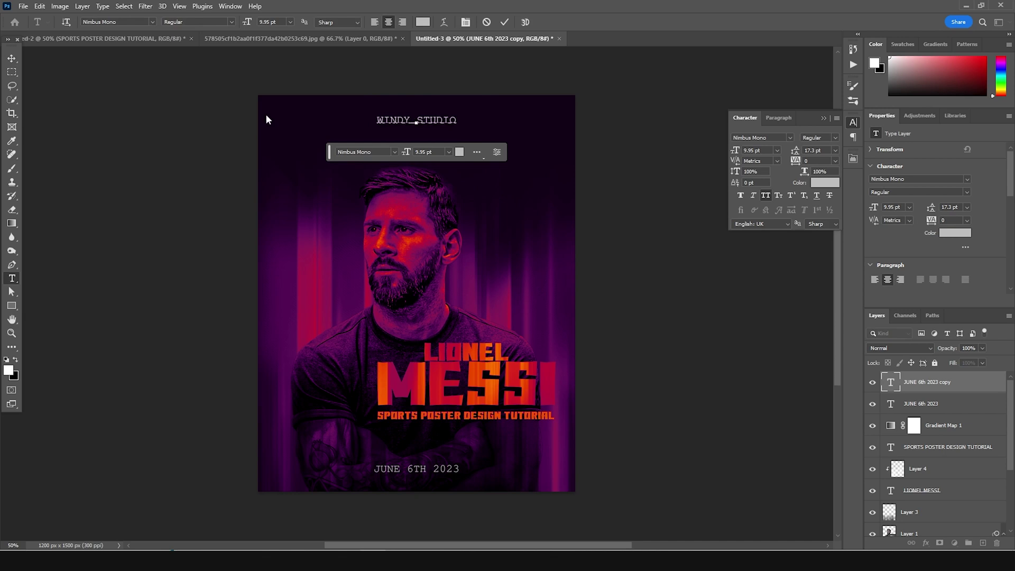
key("Return")
type("SPORTS POSTER DESIGN TUTORIAL")
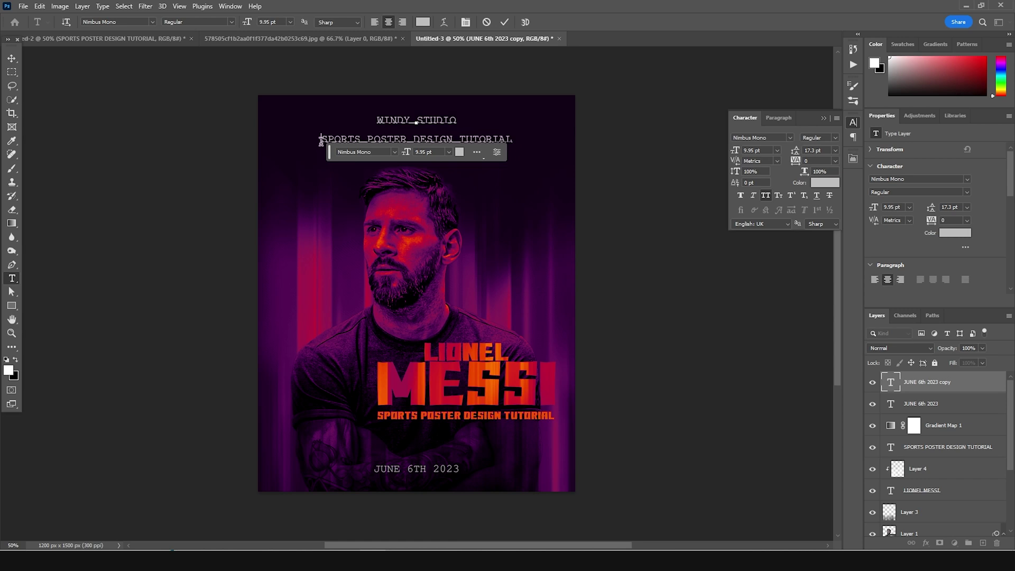
Step: Shrink the second line to 6 pt with 6 pt leading, then nudge the header down slightly
left_click_drag(320, 142, 827, 156)
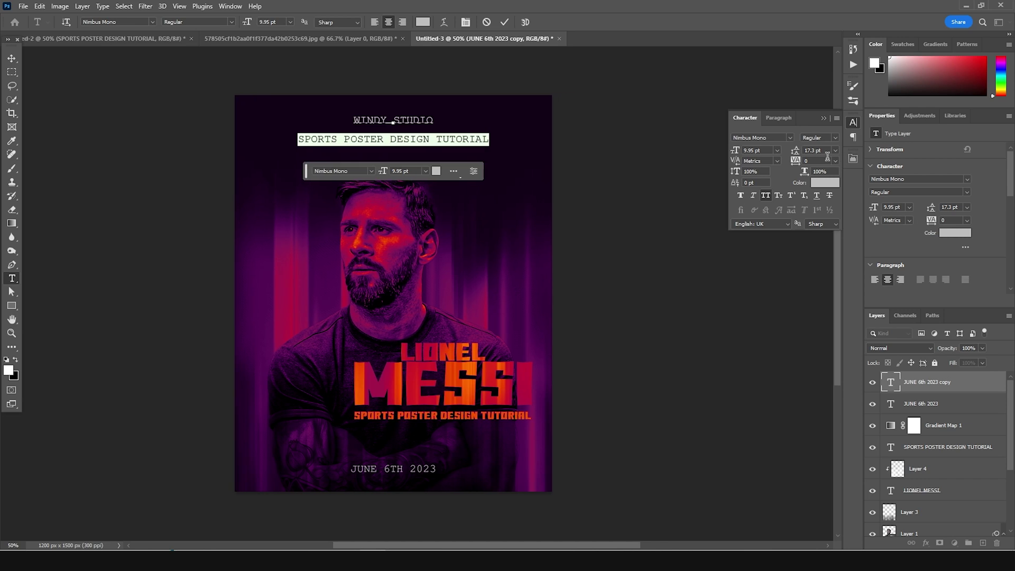
type("9")
key("Return")
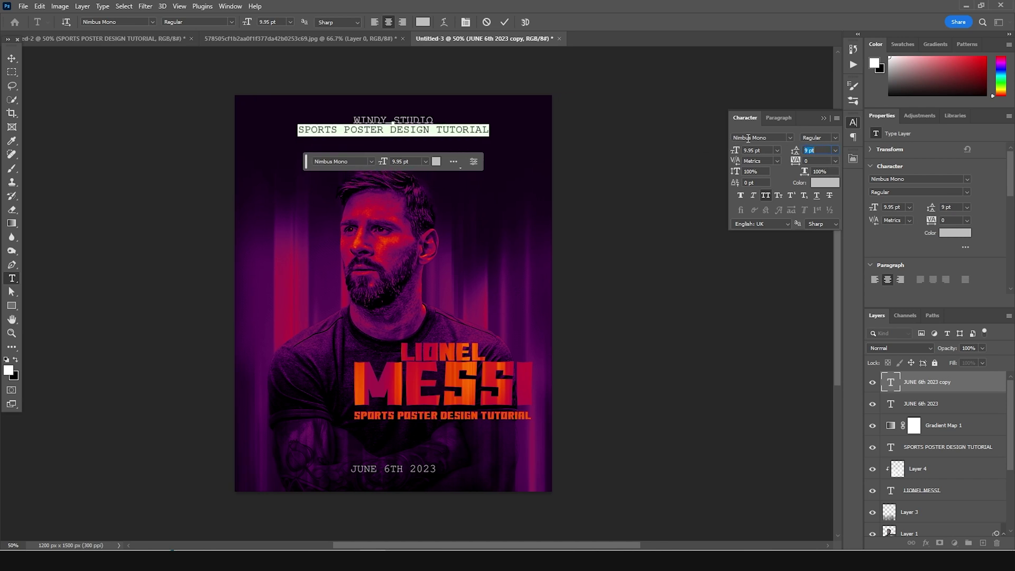
mouse_move(735, 151)
left_mouse_down()
mouse_move(719, 150)
mouse_move(736, 146)
left_mouse_up()
type("6")
key("Return")
left_click(11, 60)
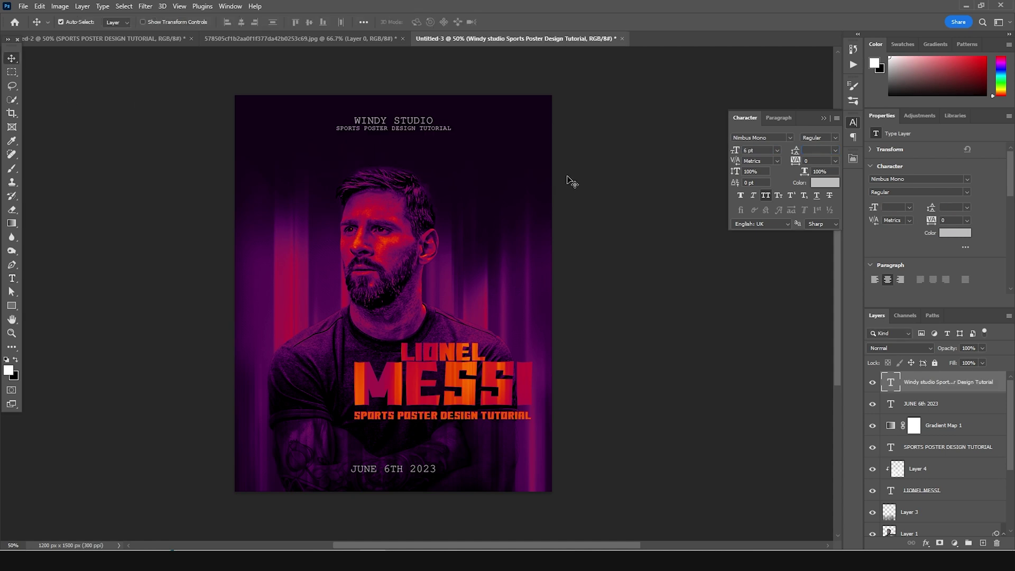
left_click(642, 202)
left_click_drag(424, 129, 425, 130)
Step: Bring the grain texture image into the poster as a new layer in Screen blend mode
left_click(593, 156)
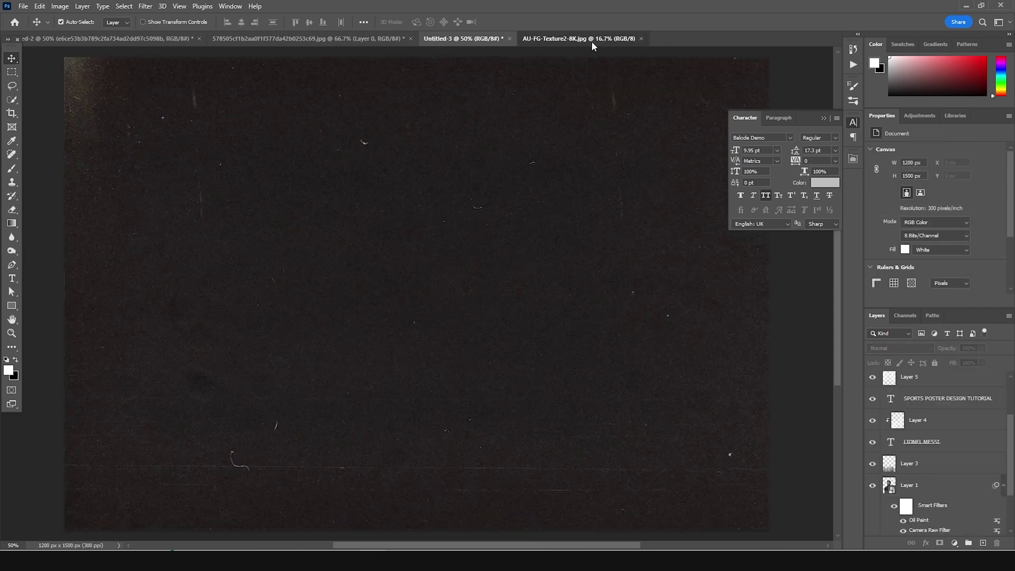
left_click(591, 41)
left_click_drag(886, 384, 457, 252)
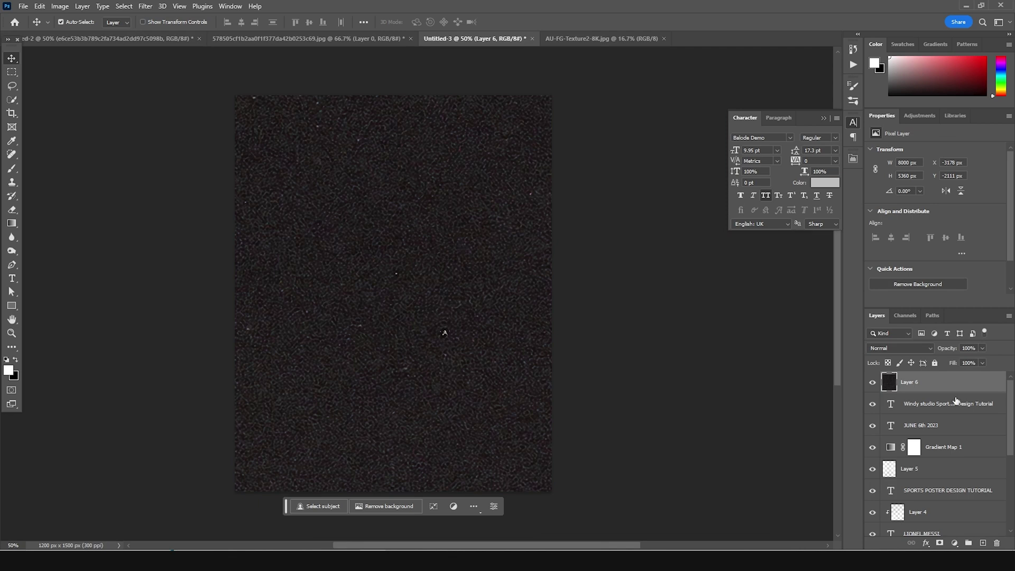
left_click(895, 351)
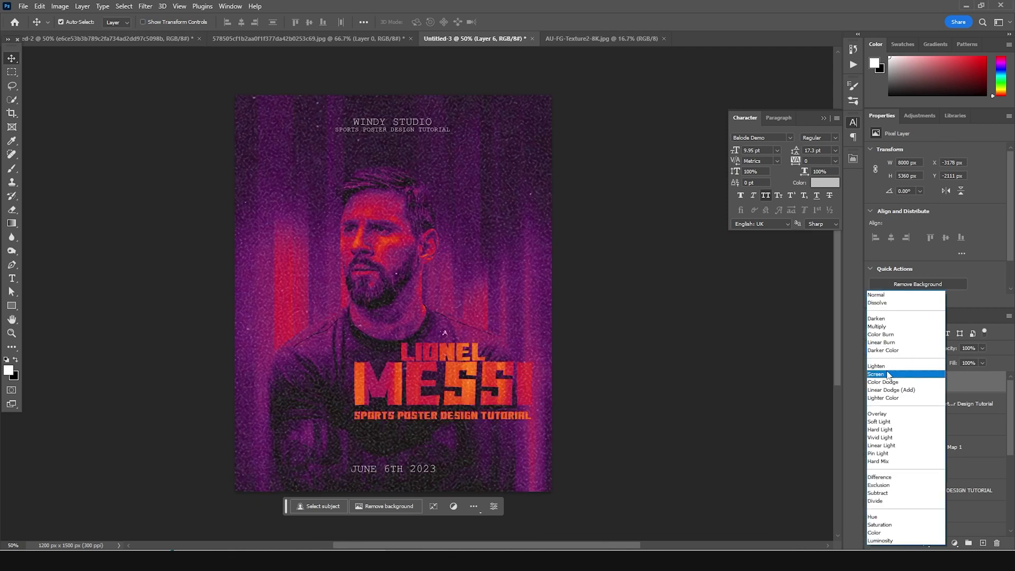
left_click(899, 367)
Step: Rotate the texture a quarter turn and scale it to cover the whole poster
key("ctrl+t")
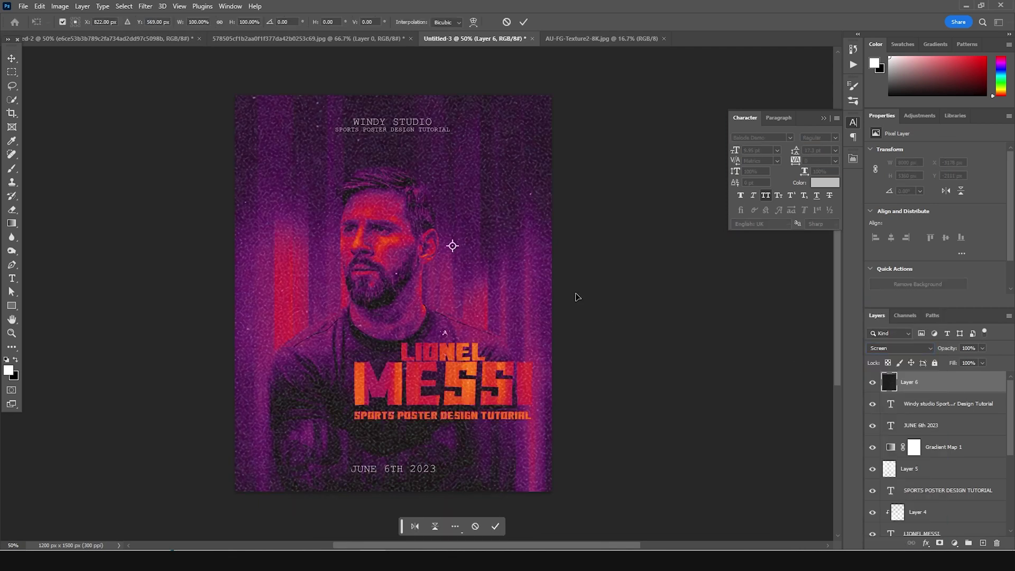
key("ctrl+minus")
key("ctrl+minus")
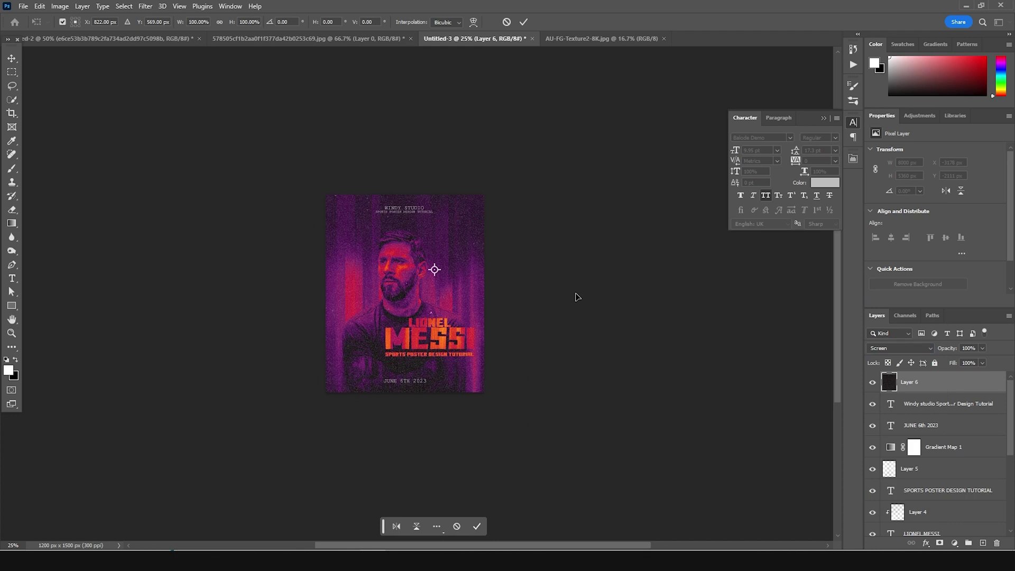
key("ctrl+minus")
left_click_drag(782, 513, 491, 320)
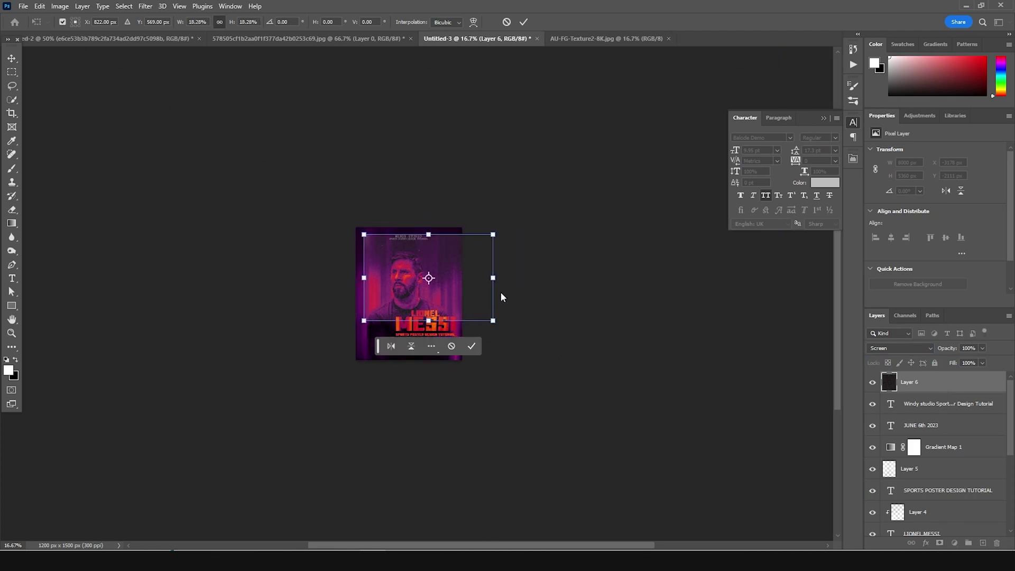
left_click_drag(510, 229, 396, 210)
left_click_drag(459, 286, 439, 307)
left_click_drag(450, 368, 464, 384)
key("Return")
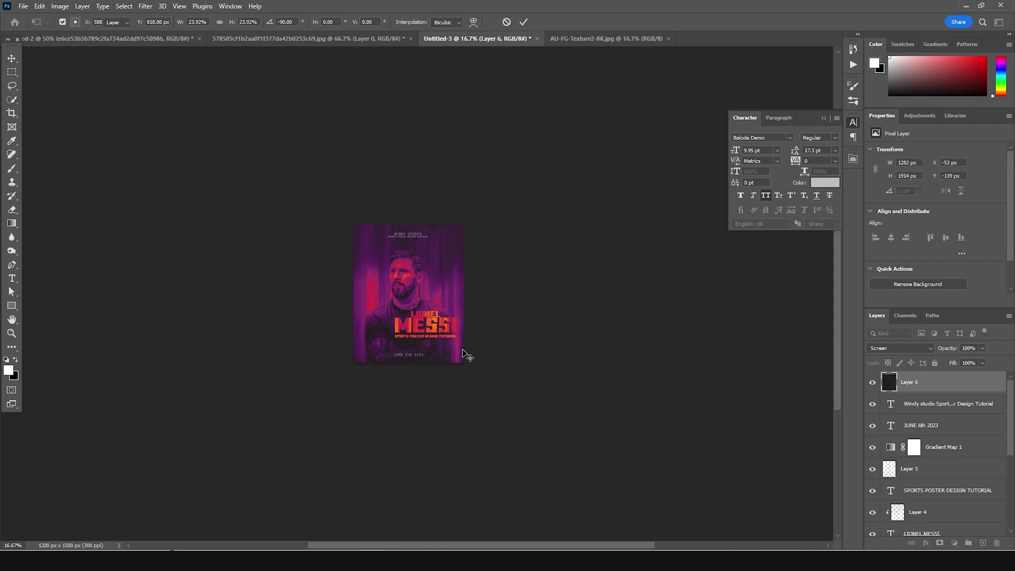
Step: Lower the texture layer's opacity to 43%
key("ctrl+plus")
key("ctrl+plus")
key("ctrl+plus")
key("ctrl+plus")
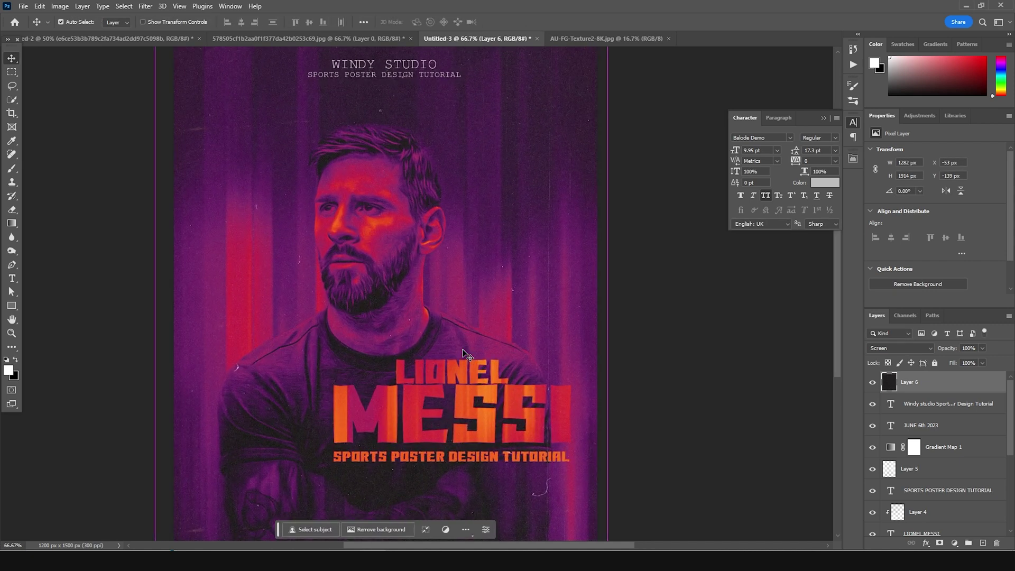
key("ctrl+minus")
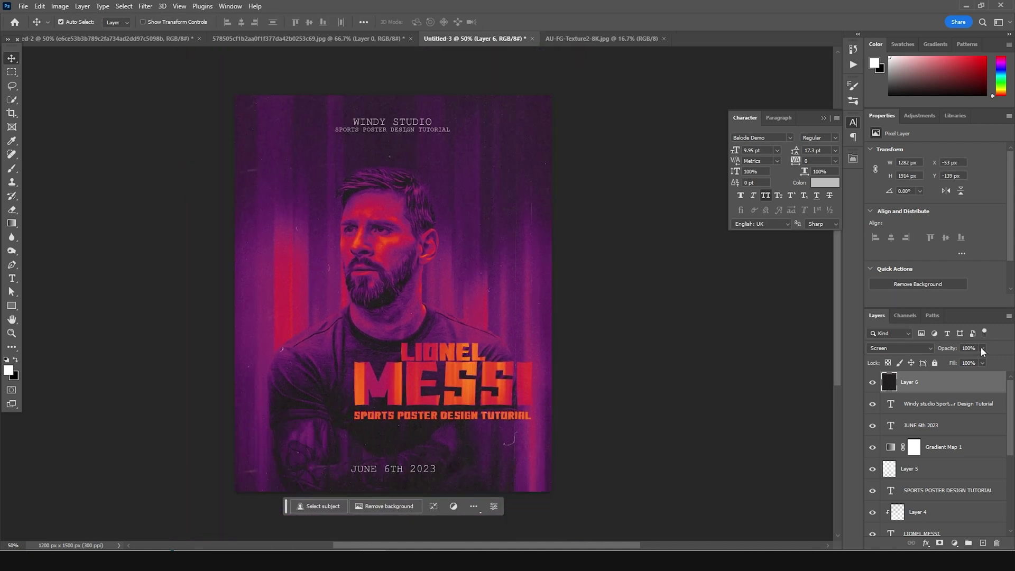
left_click(949, 362)
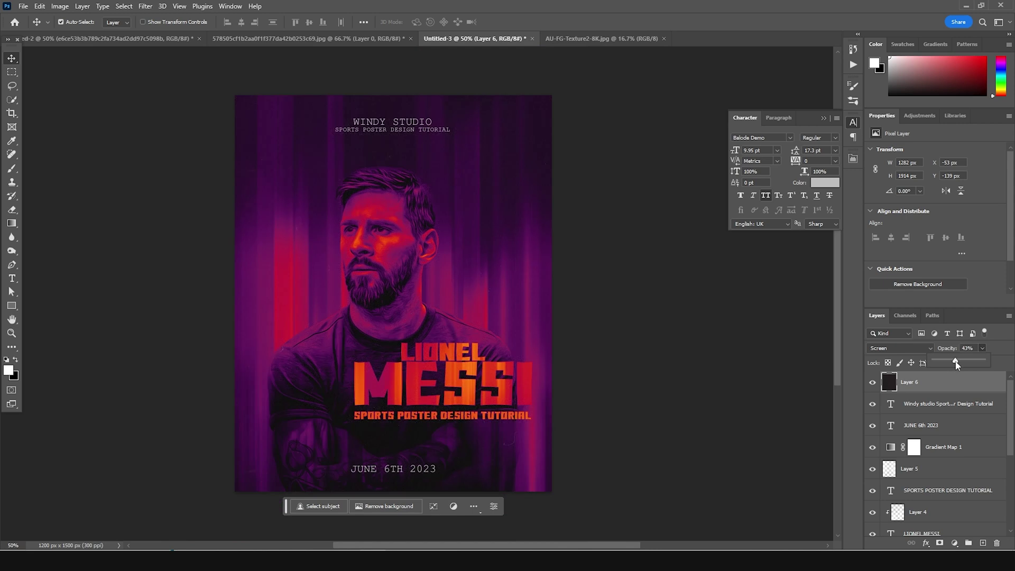
left_click(586, 360)
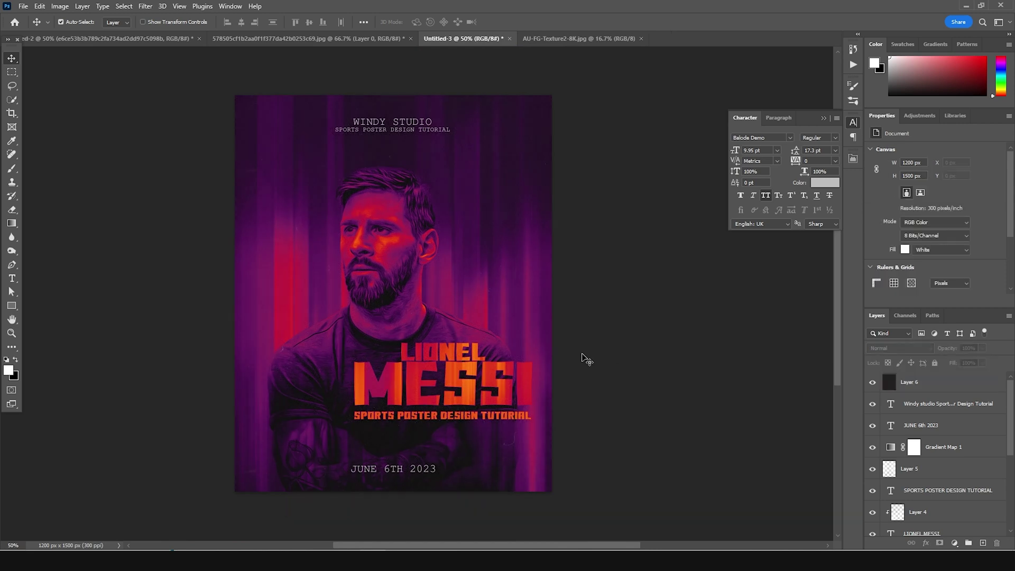